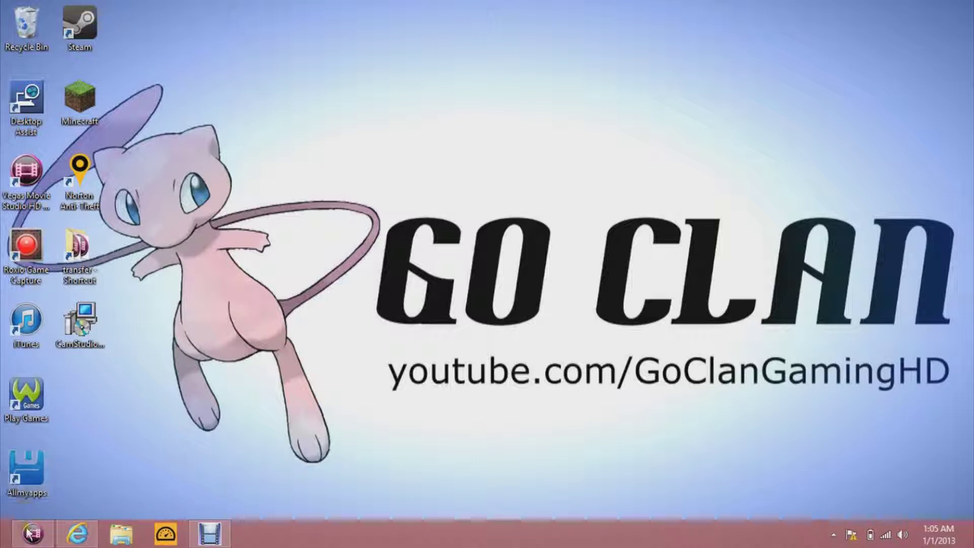
Check the Pikachu image in Internet Explorer, then return to the empty untitled Vegas project.
mouse_move(30, 532)
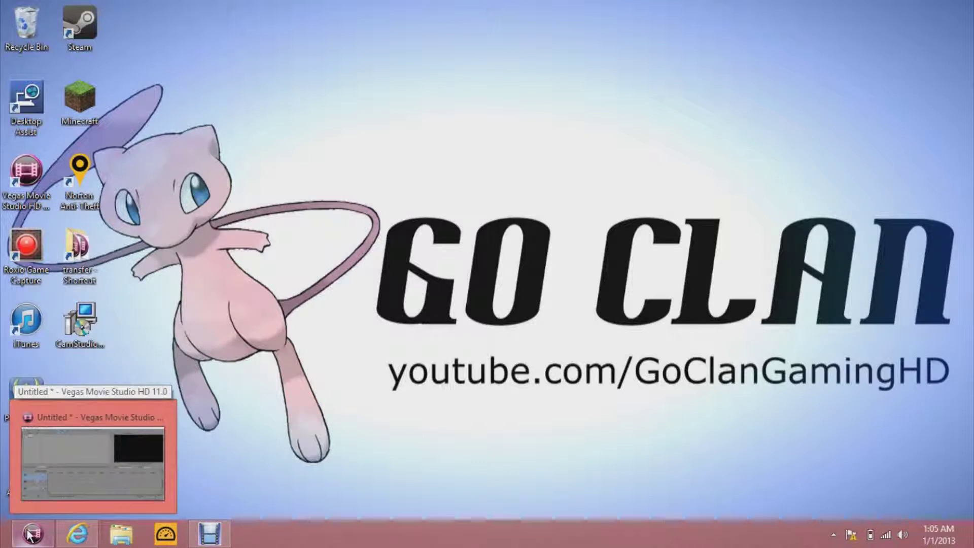
left_click(29, 533)
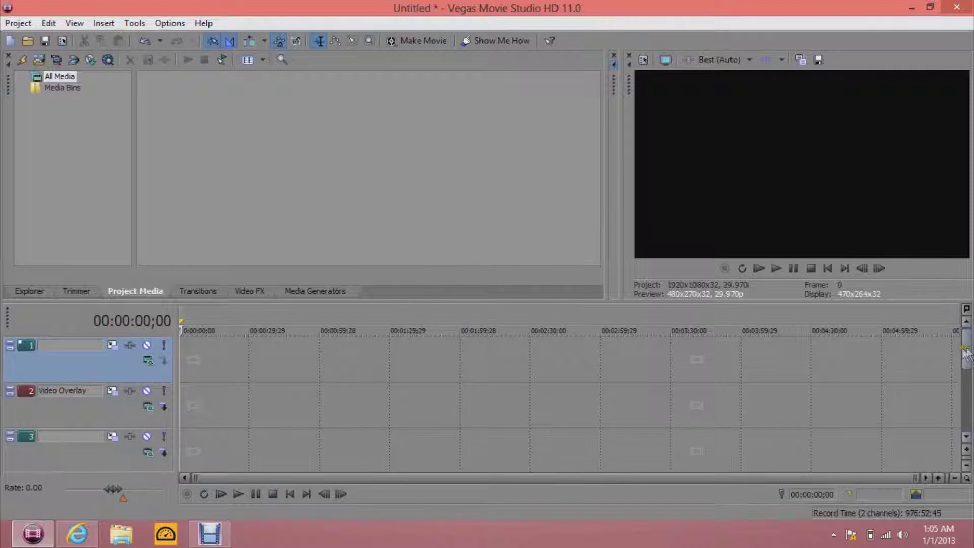
mouse_move(965, 350)
left_mouse_down()
mouse_move(966, 416)
mouse_move(969, 338)
left_mouse_up()
left_click(76, 534)
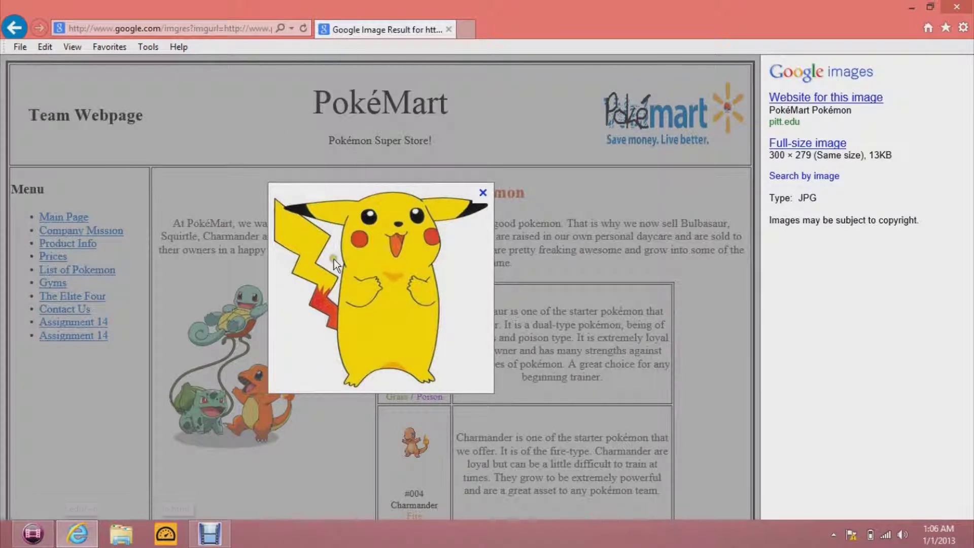
left_click(42, 536)
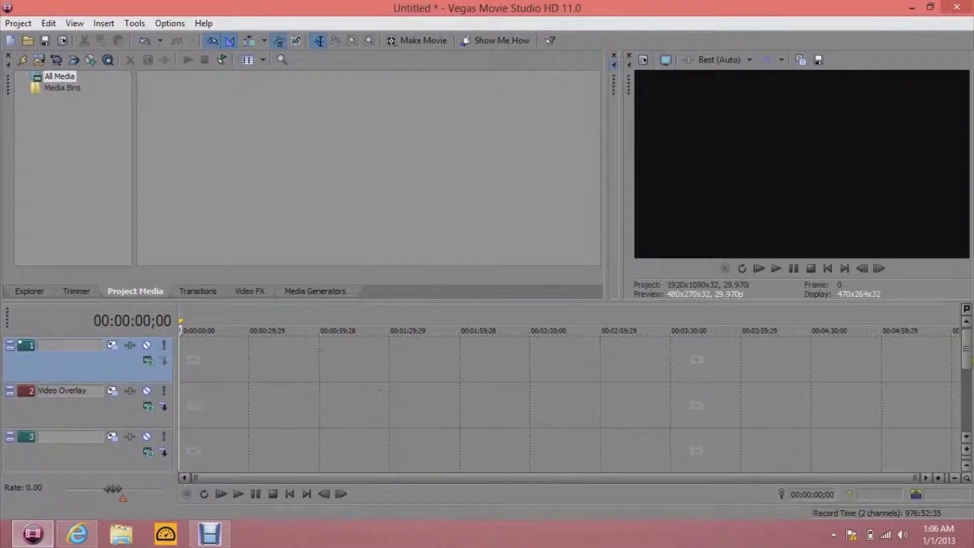
Add a White solid-colour clip from Media Generators to the Video track.
left_click_drag(966, 355, 965, 404)
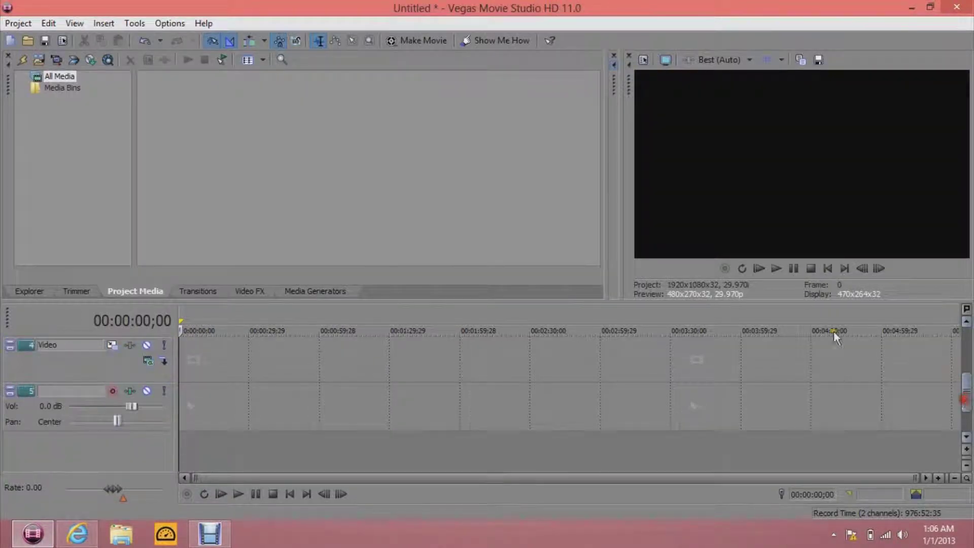
left_click(314, 290)
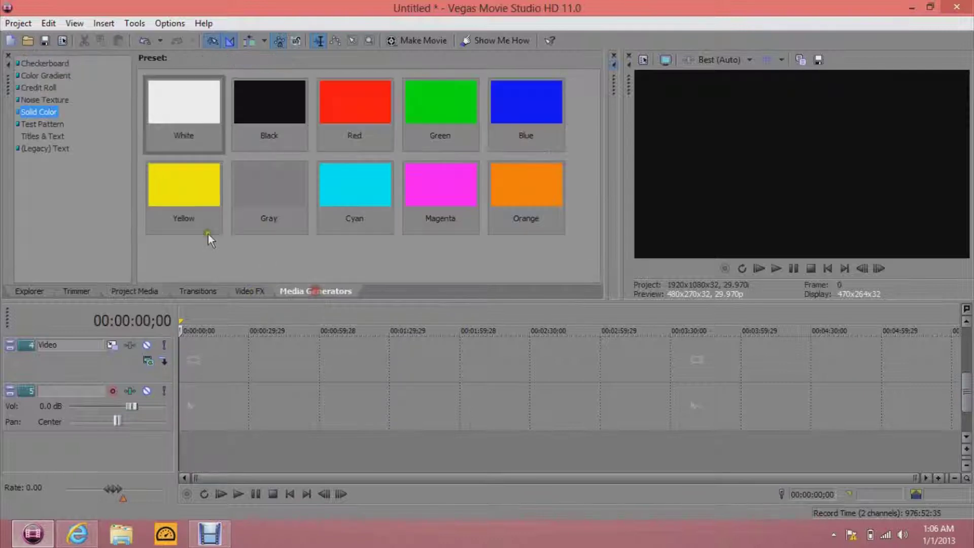
left_click_drag(192, 114, 185, 423)
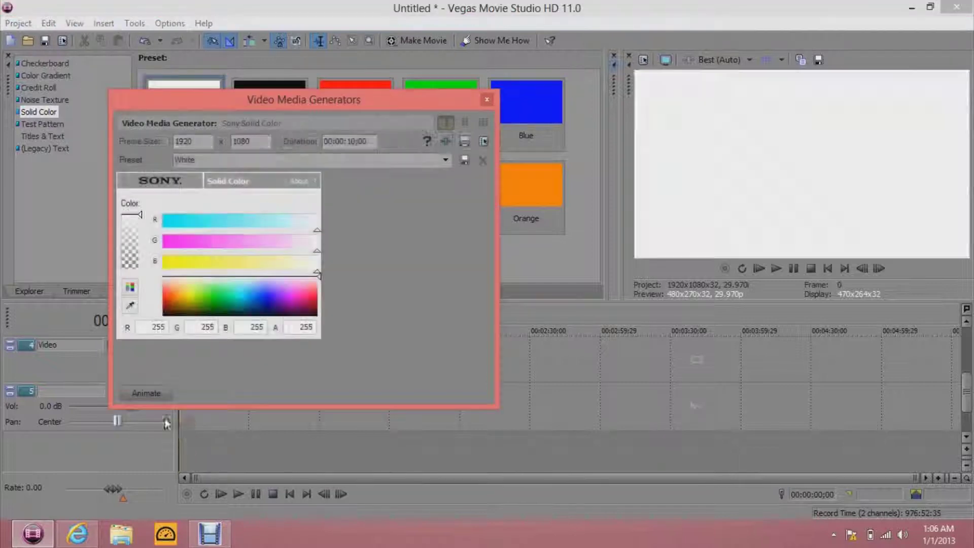
left_click(487, 101)
Delete the empty audio track 5 and return to the Media Generators list.
left_click(39, 410)
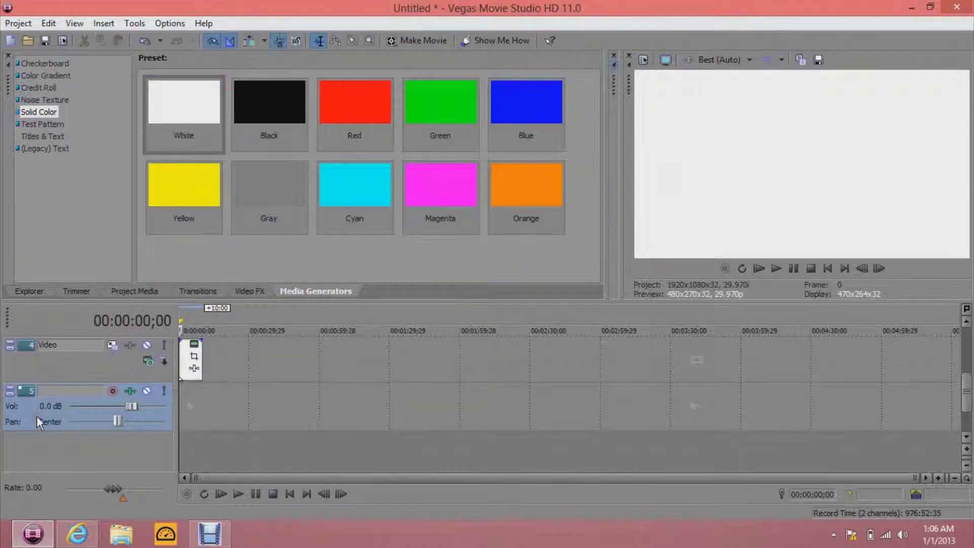
key("Delete")
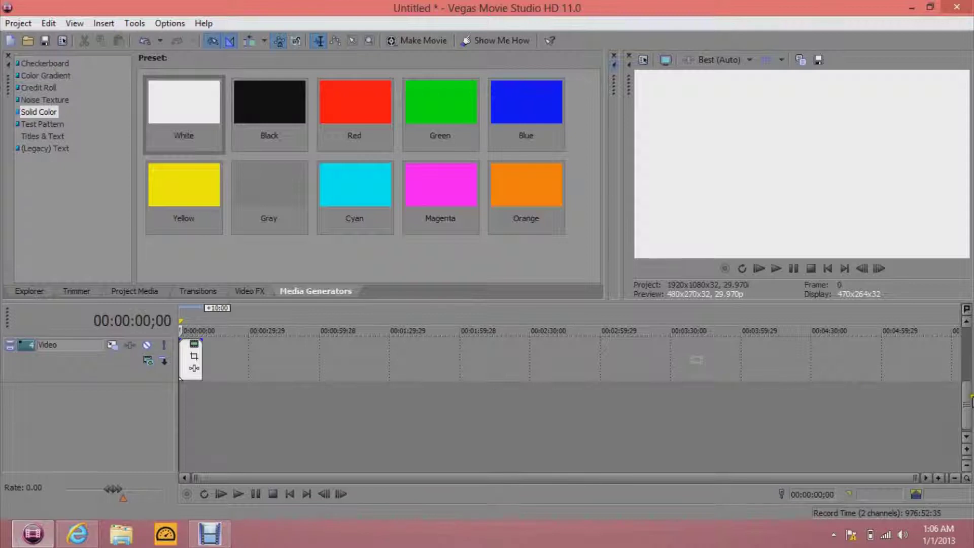
left_click_drag(970, 401, 970, 360)
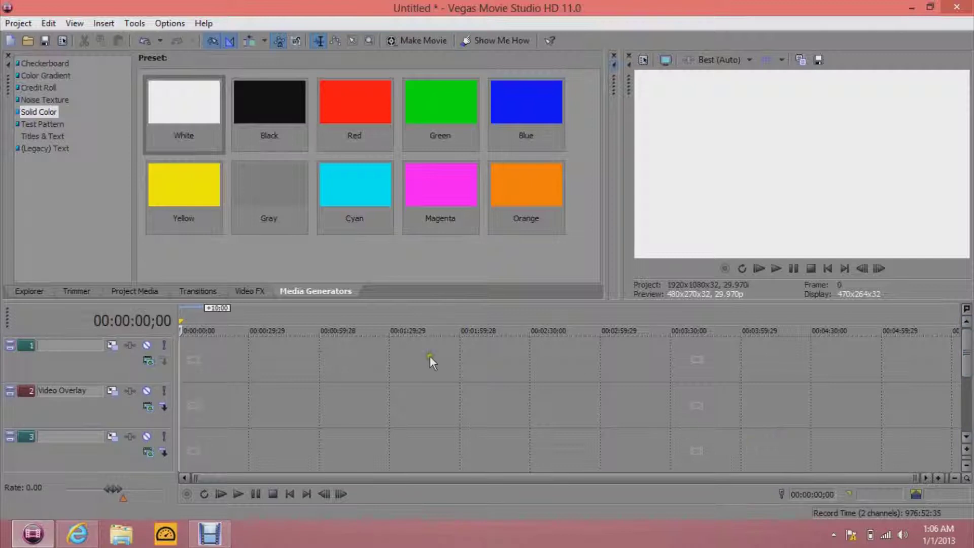
left_click(247, 291)
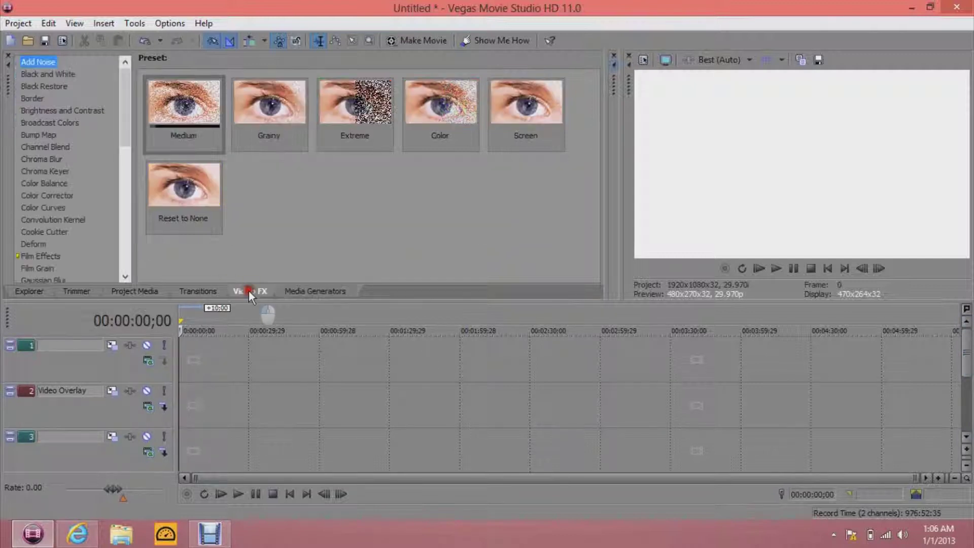
left_click(284, 292)
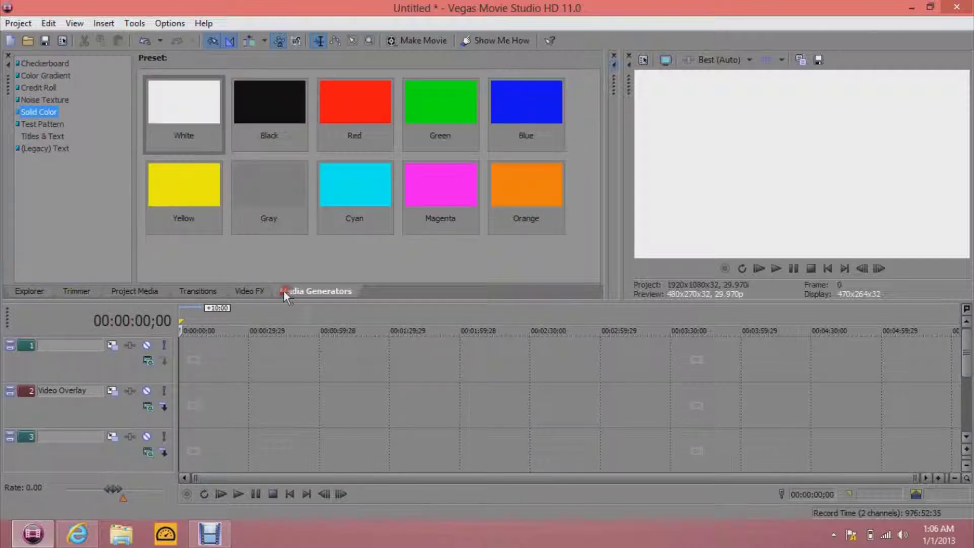
Import pikachu2.jpg from the Pictures library and place it at the start of track 3.
left_click(191, 291)
left_click(249, 293)
left_click(314, 291)
left_click(116, 291)
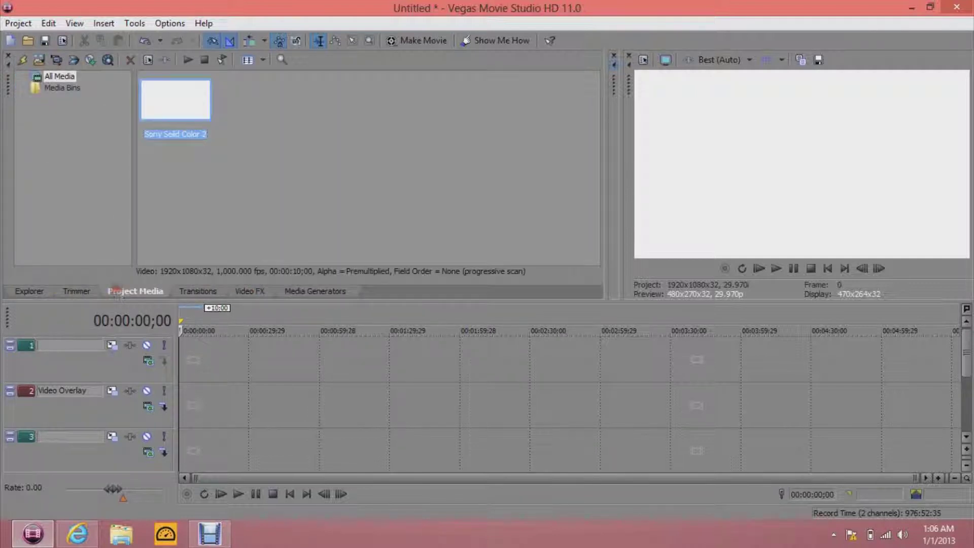
left_click(43, 60)
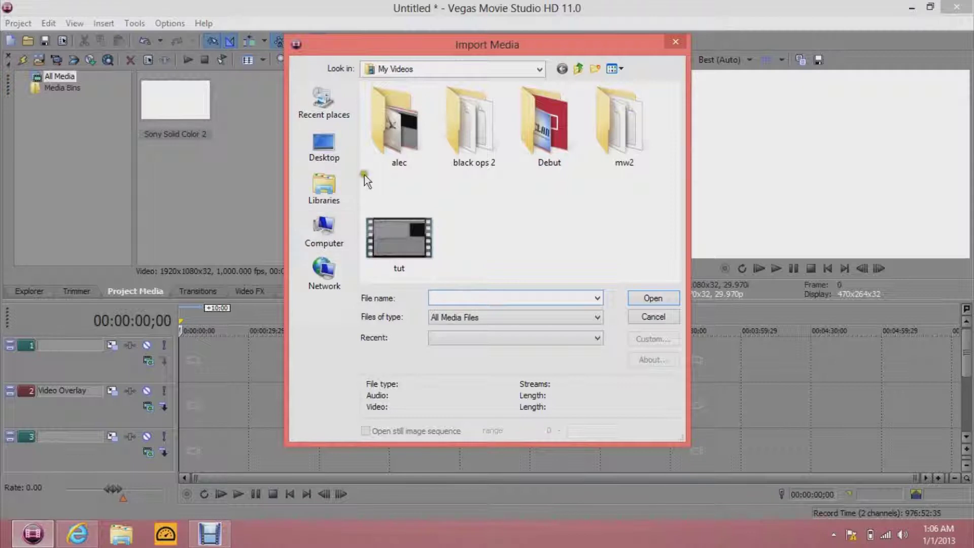
left_click(324, 188)
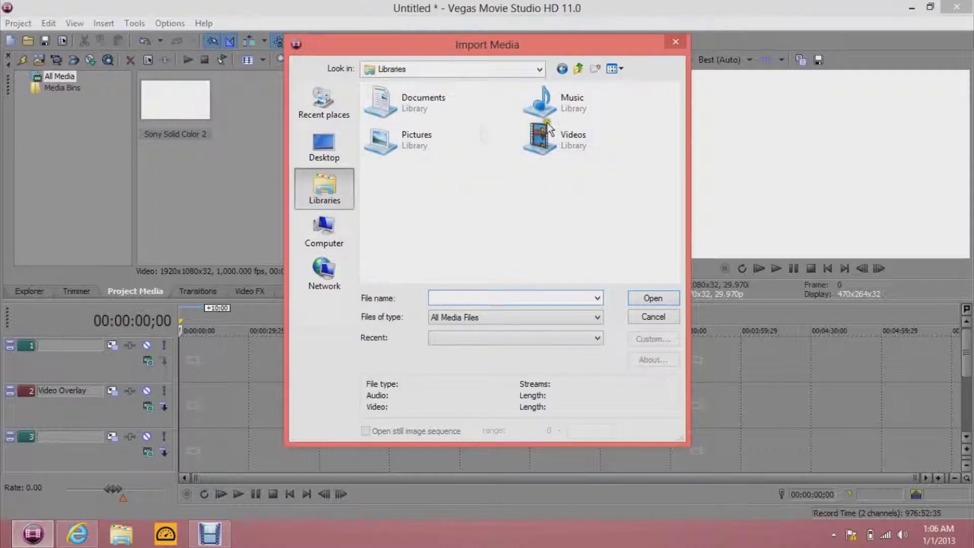
double_click(385, 140)
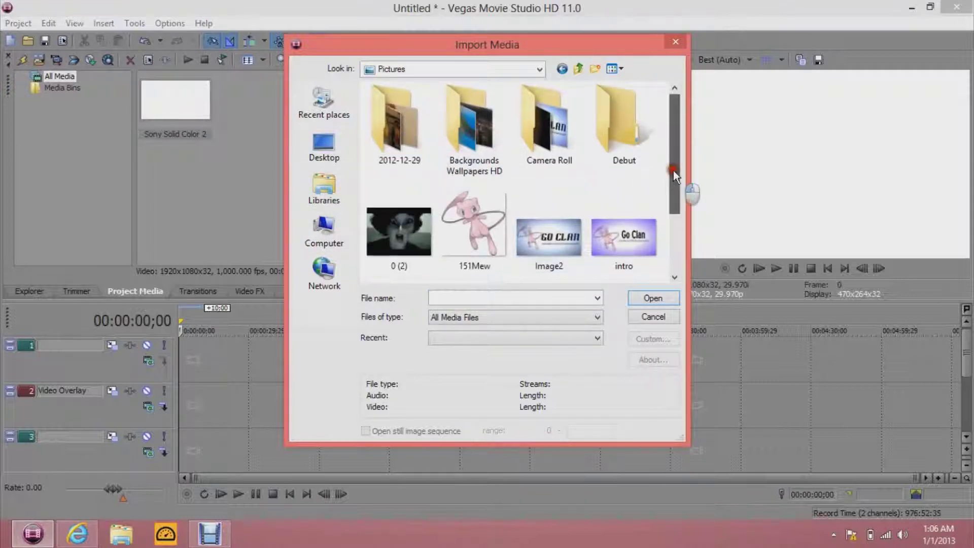
left_click_drag(673, 170, 674, 223)
left_click(399, 239)
left_click(644, 299)
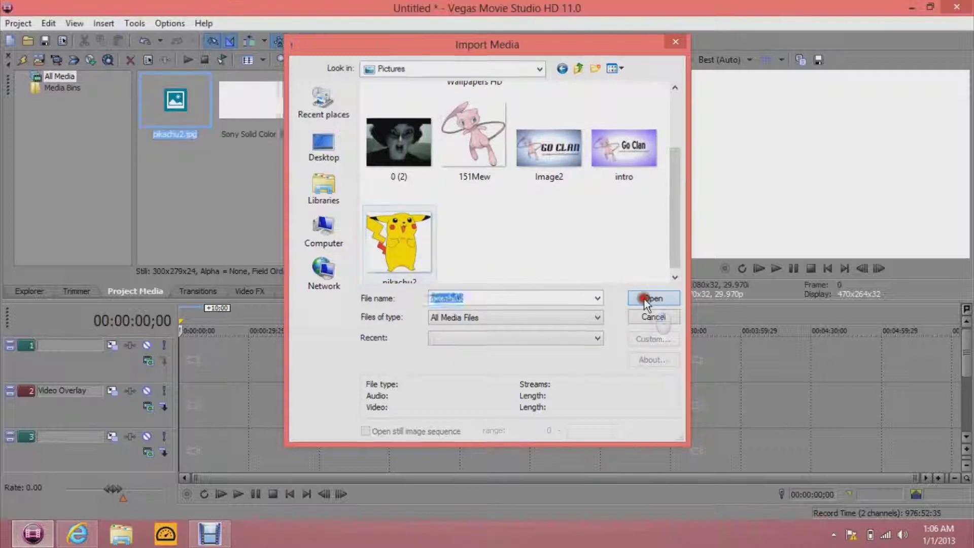
left_click_drag(175, 100, 223, 457)
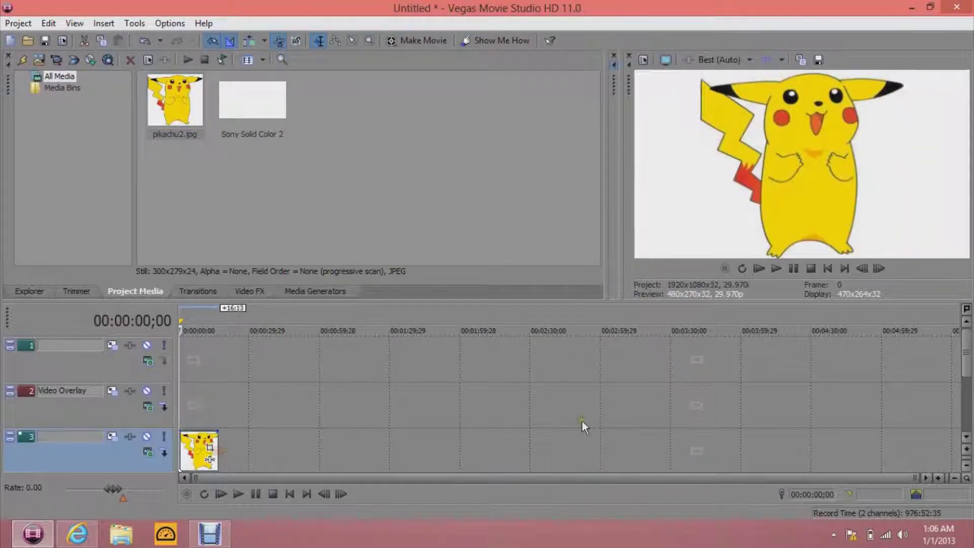
Trim the Pikachu clip and set track 3 motion to X −520.71, Y −28.93, size 1,053.08 × 592.36.
left_click_drag(968, 381, 966, 400)
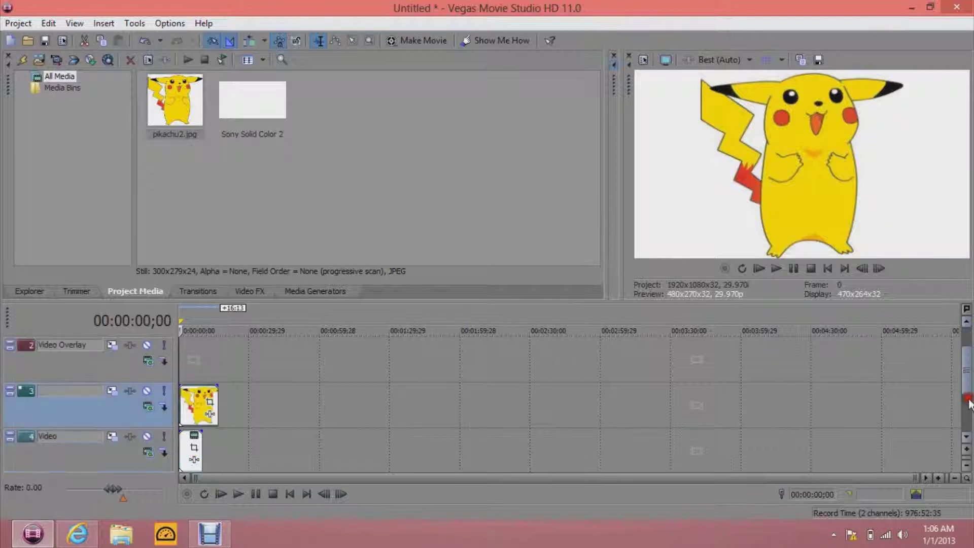
mouse_move(210, 409)
left_mouse_down()
mouse_move(221, 414)
mouse_move(203, 409)
left_mouse_up()
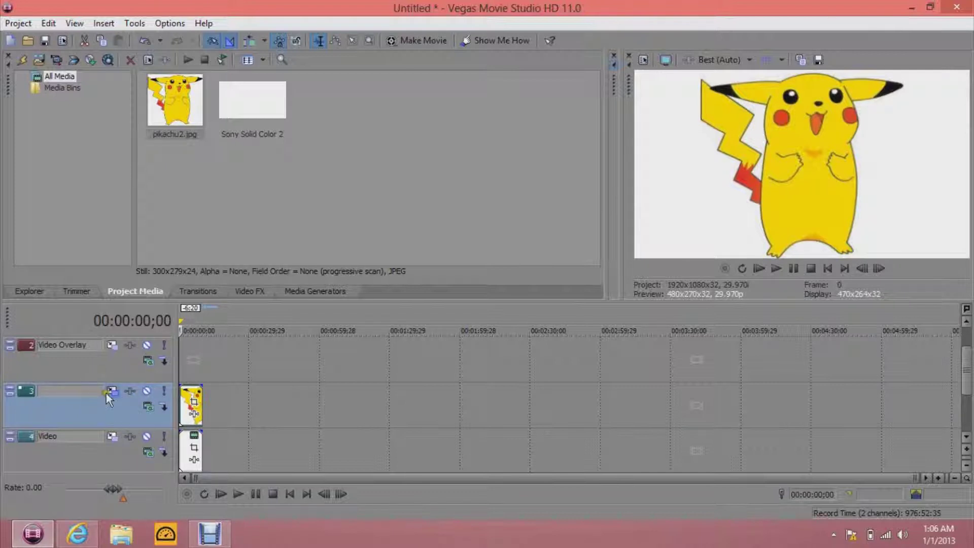
left_click(111, 391)
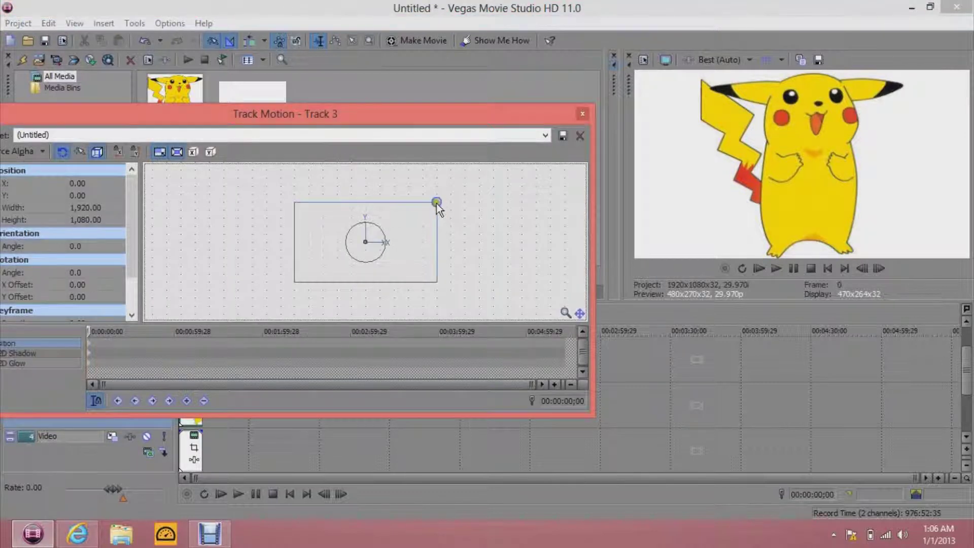
left_click_drag(437, 203, 306, 250)
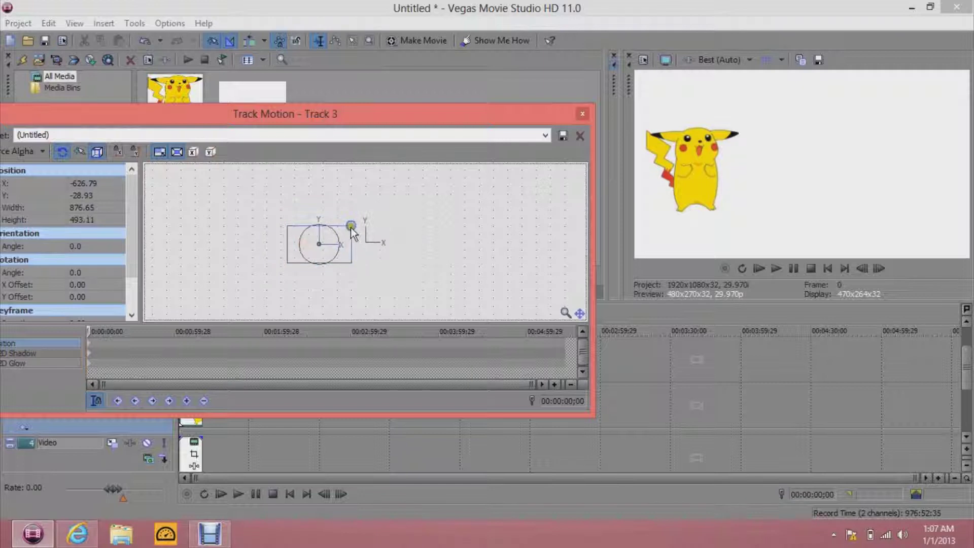
left_click_drag(352, 226, 361, 226)
left_click_drag(306, 244, 311, 242)
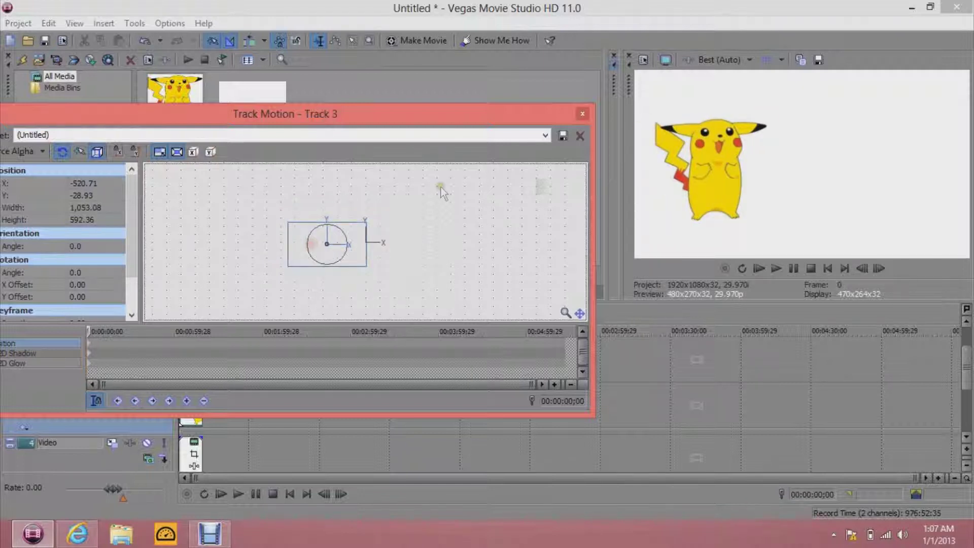
left_click(582, 113)
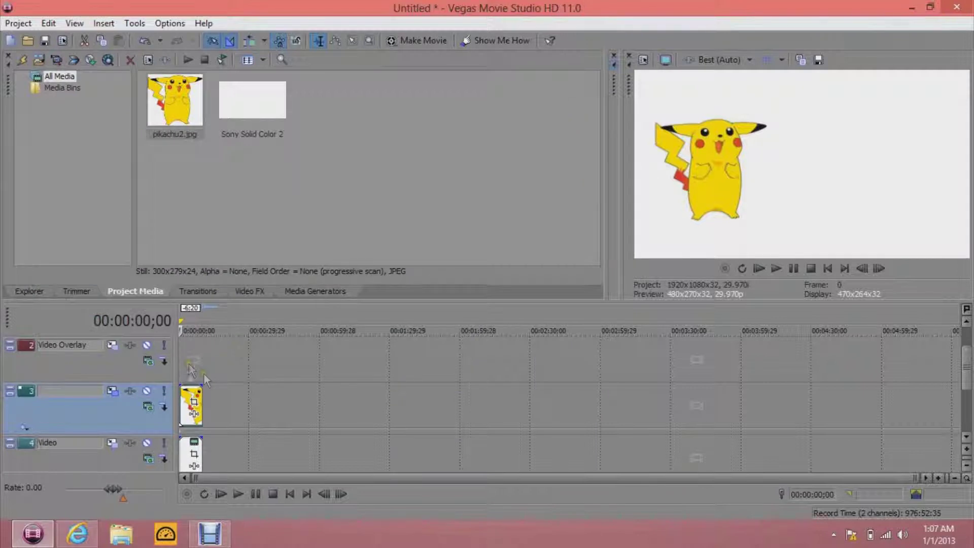
Insert a Sony Titles & Text clip on the Video Overlay track with black text.
left_click_drag(967, 388, 968, 362)
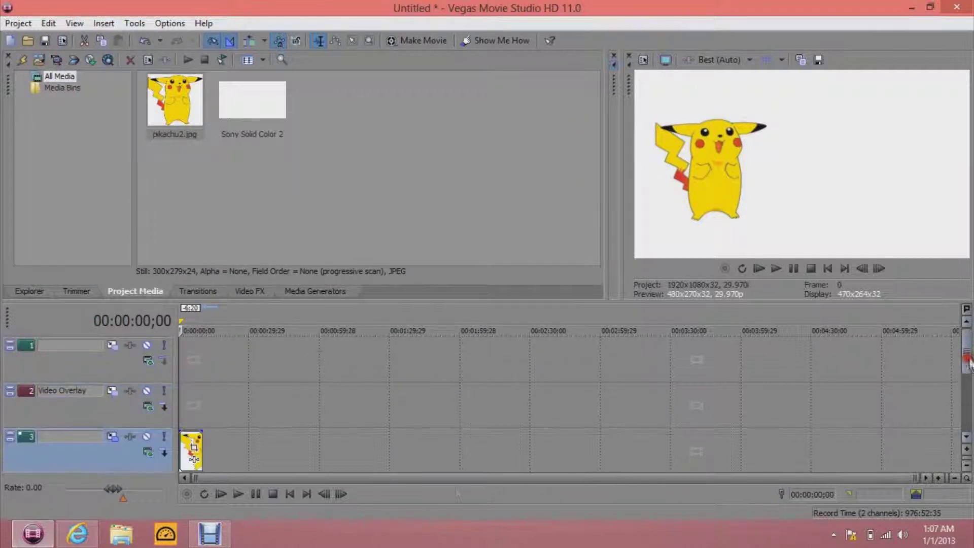
right_click(187, 400)
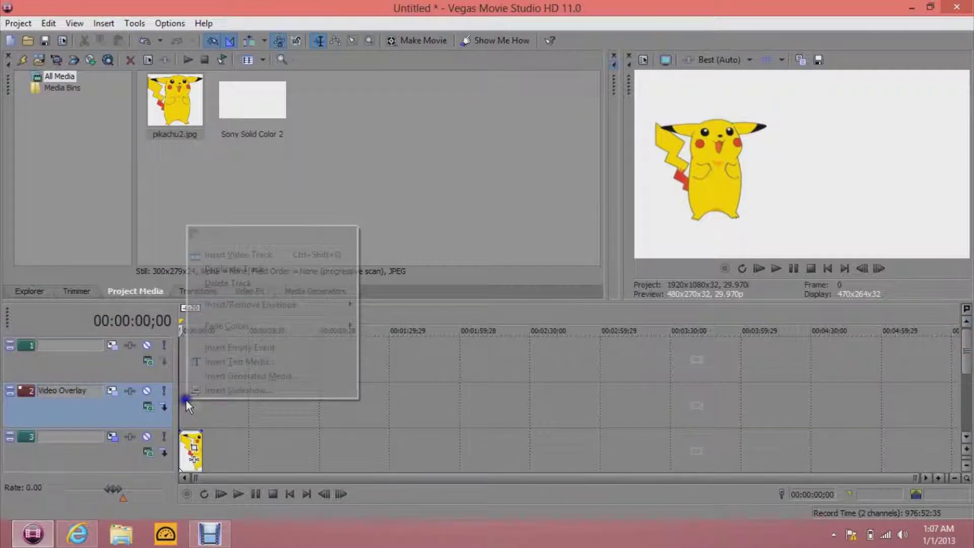
left_click(217, 361)
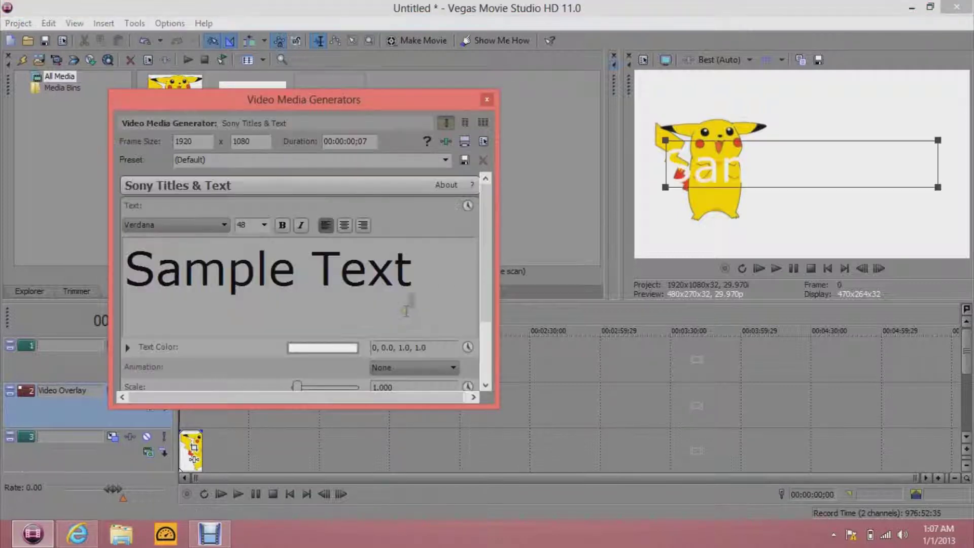
left_click(322, 348)
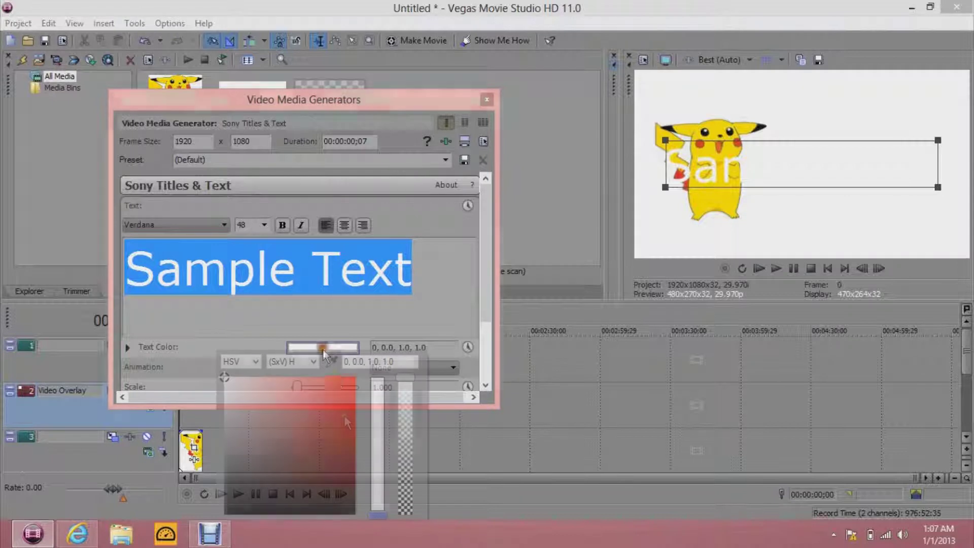
left_click_drag(224, 378, 225, 537)
left_click(434, 277)
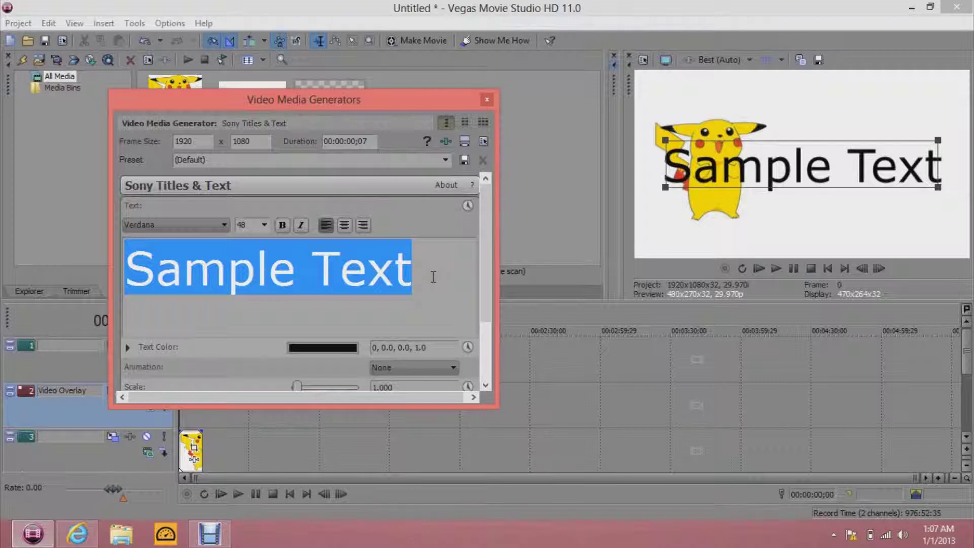
Replace the sample text with the one-word name and set its font to Neuropol.
key("Delete")
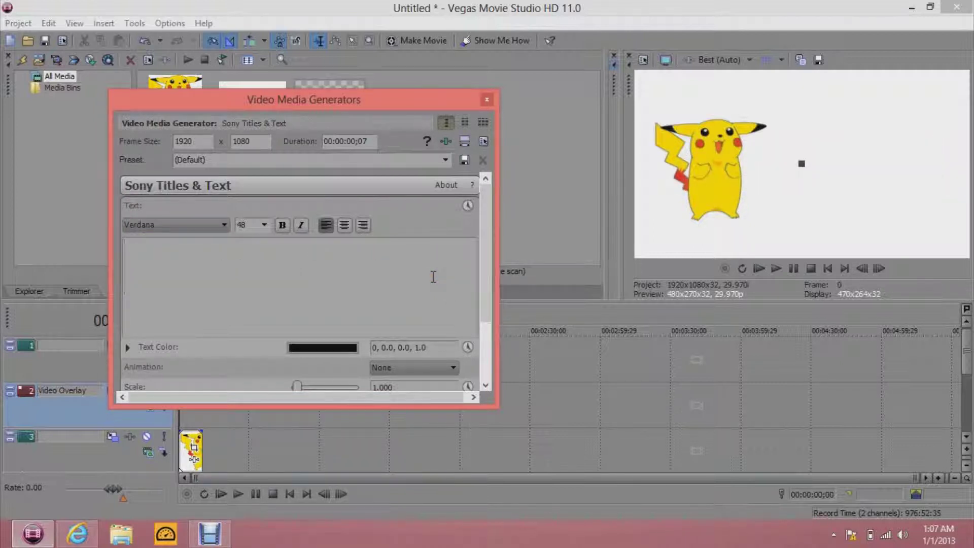
type("alec")
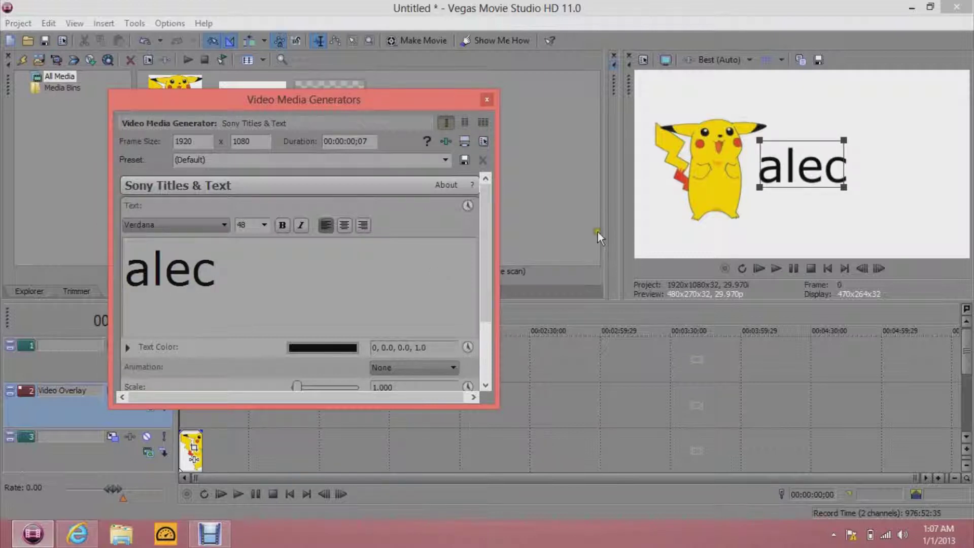
left_click_drag(230, 271, 170, 243)
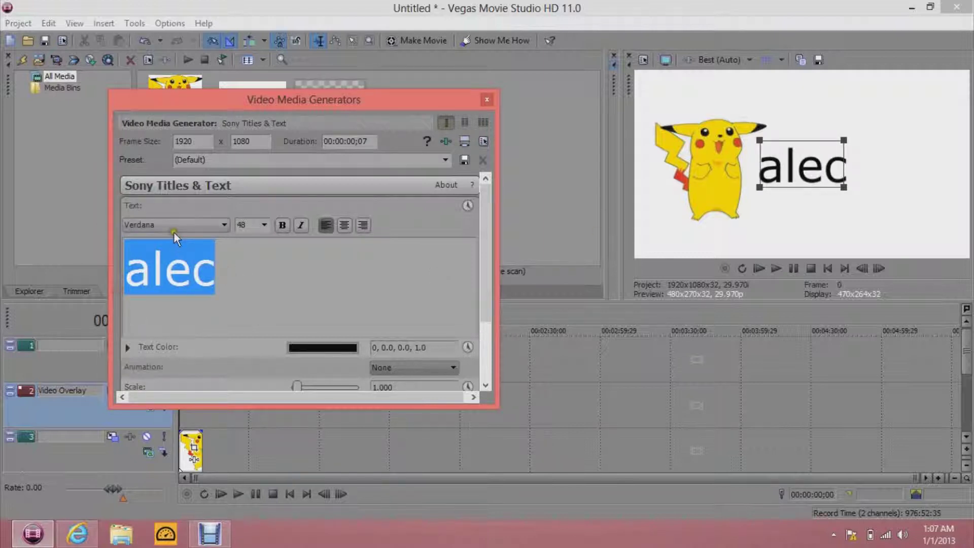
left_click(174, 229)
key("n")
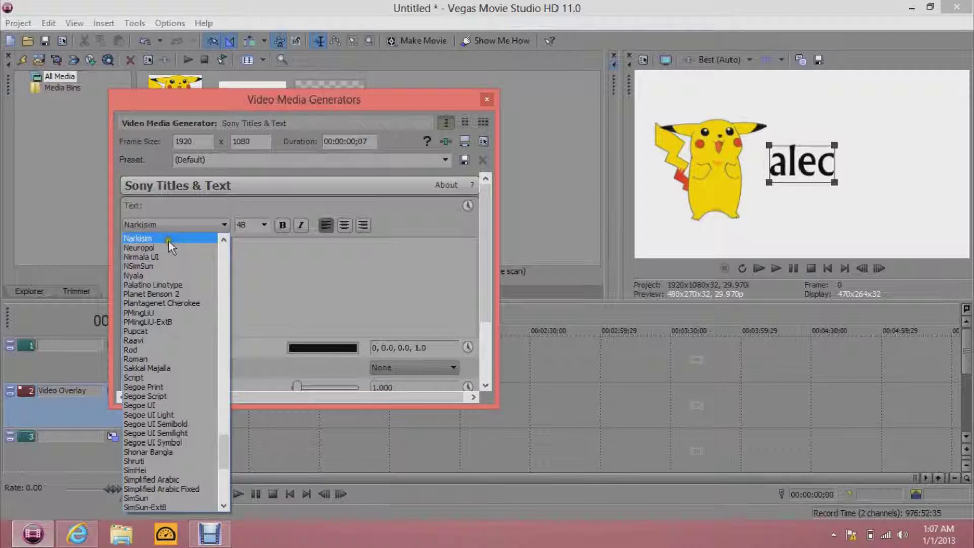
left_click(167, 248)
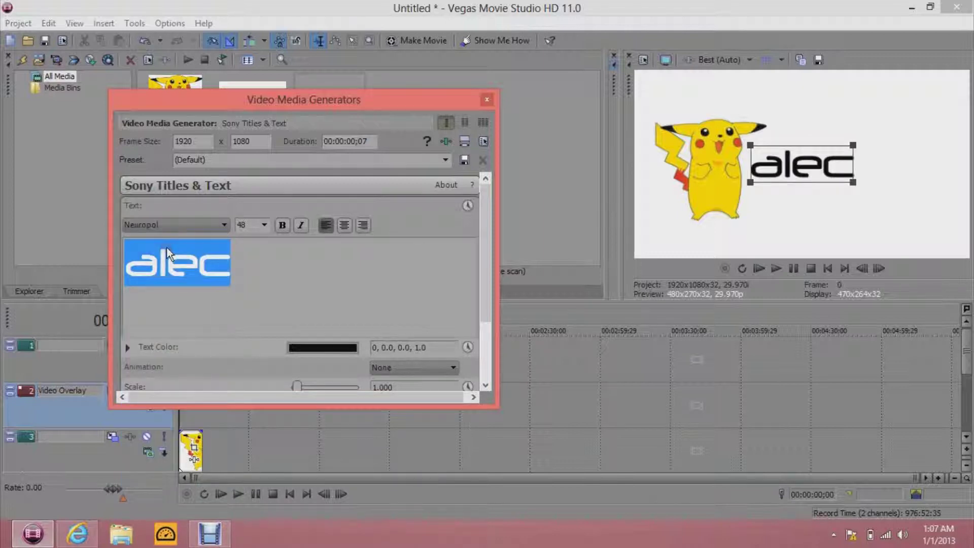
left_click(487, 100)
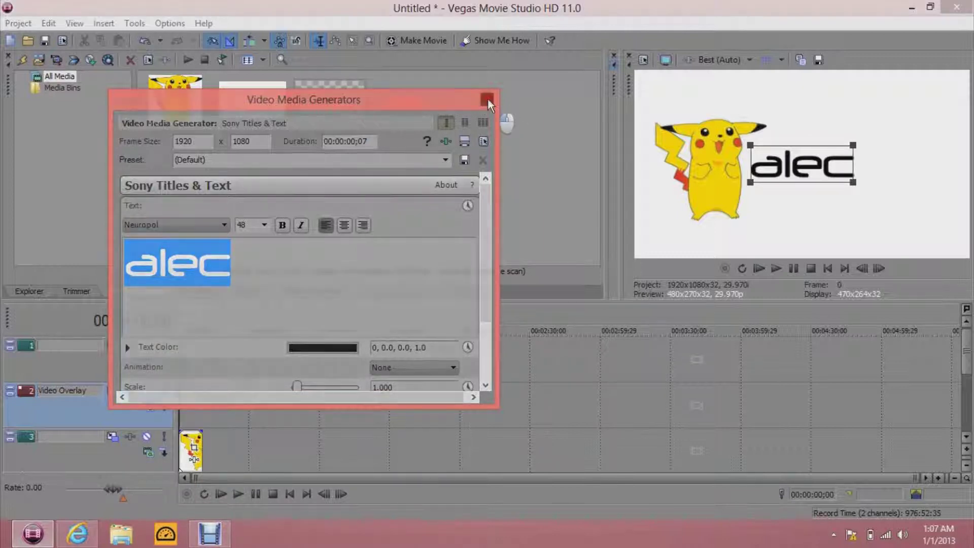
Place the name title at the start of track 2 and move it up-right in Event Pan/Crop.
left_click_drag(180, 409, 182, 409)
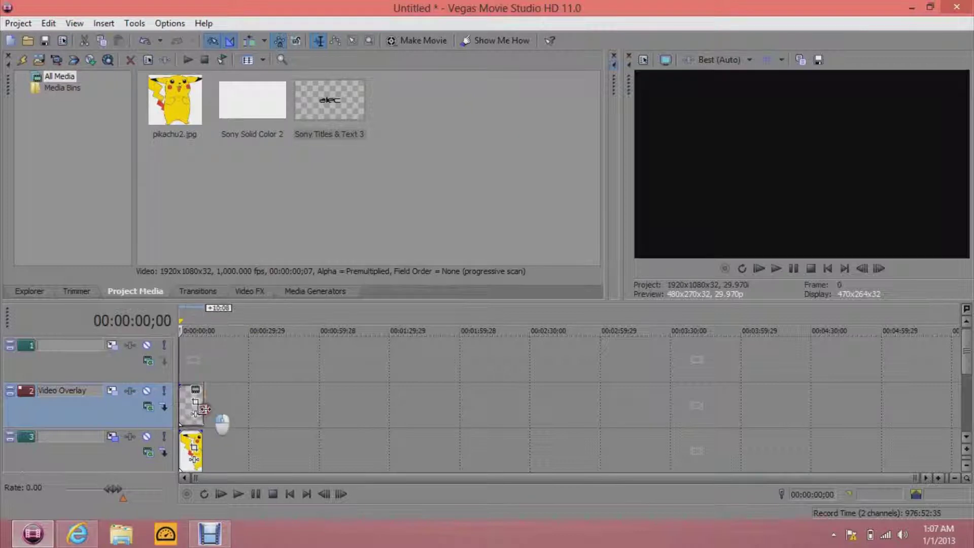
left_click(196, 402)
left_click_drag(359, 194, 323, 224)
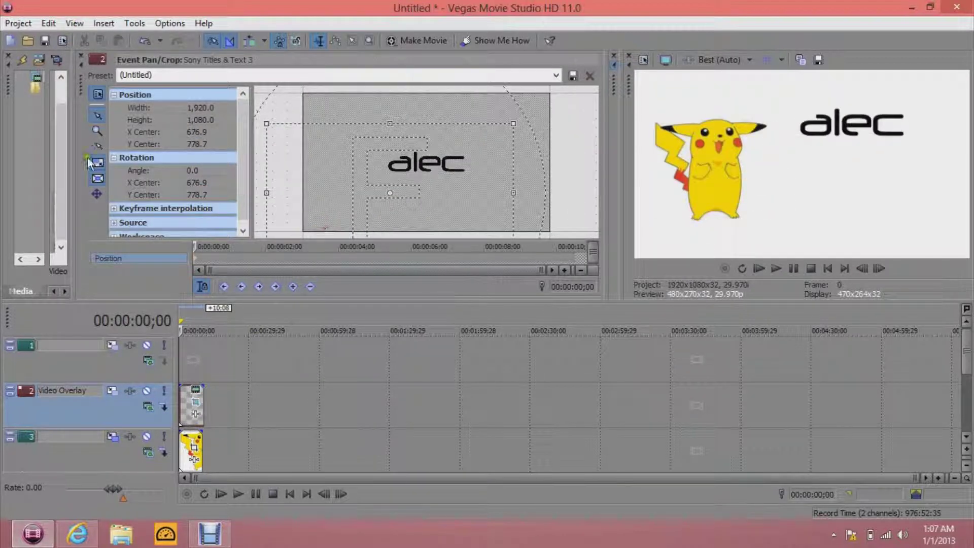
left_click(80, 59)
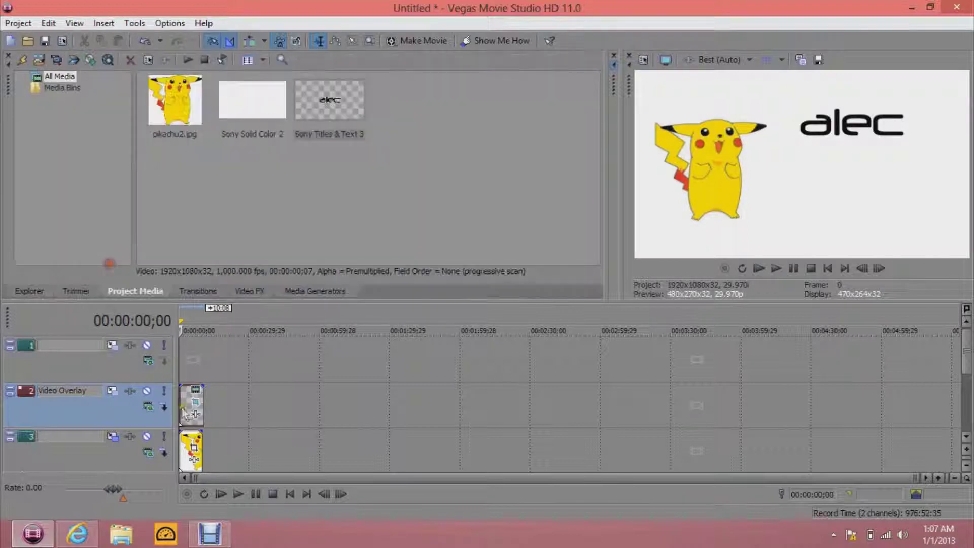
Insert a new text title on track 1 with font size 18 and black colour.
right_click(225, 367)
left_click(252, 342)
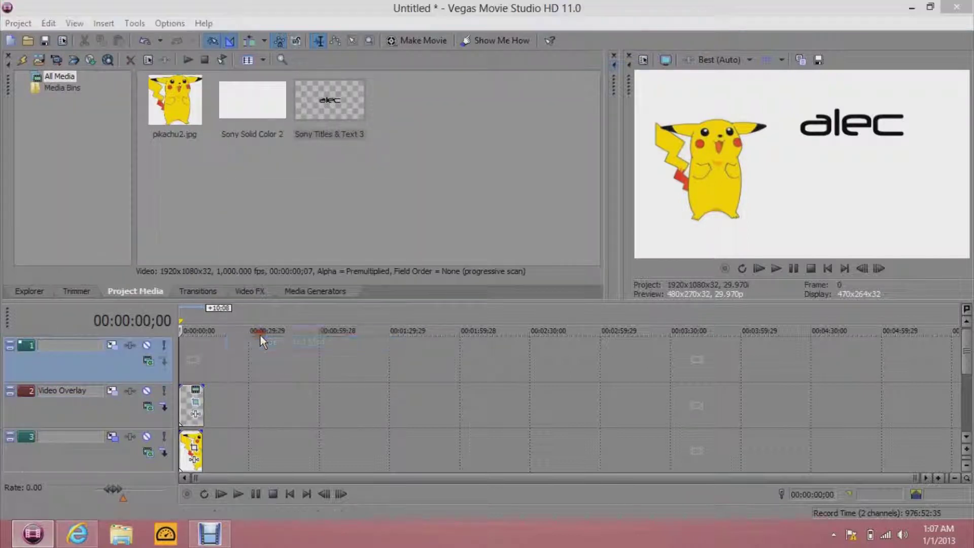
left_click(793, 121)
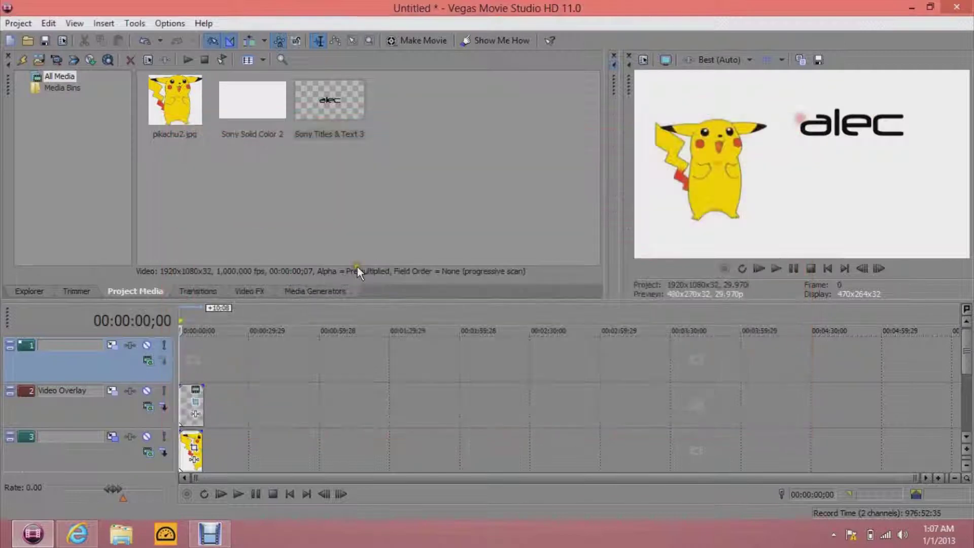
right_click(180, 359)
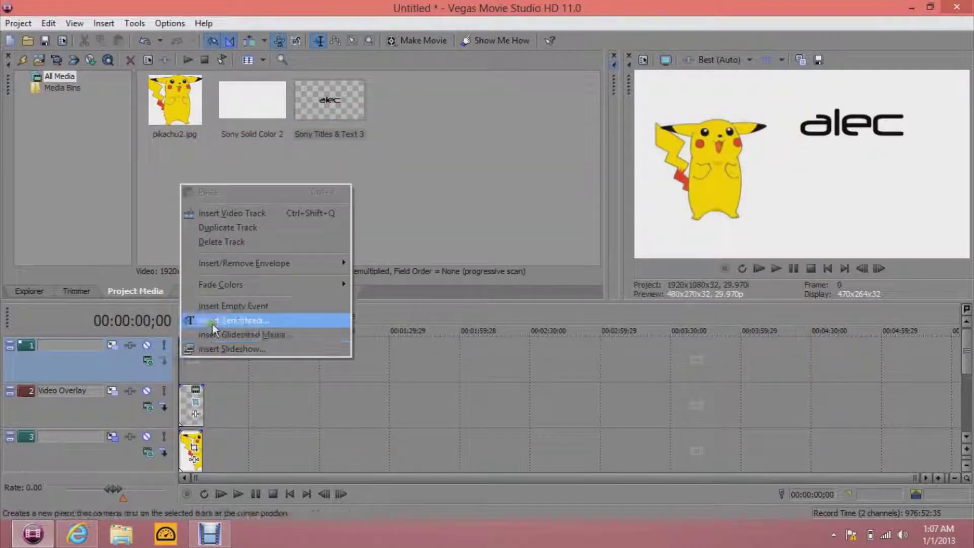
left_click(218, 321)
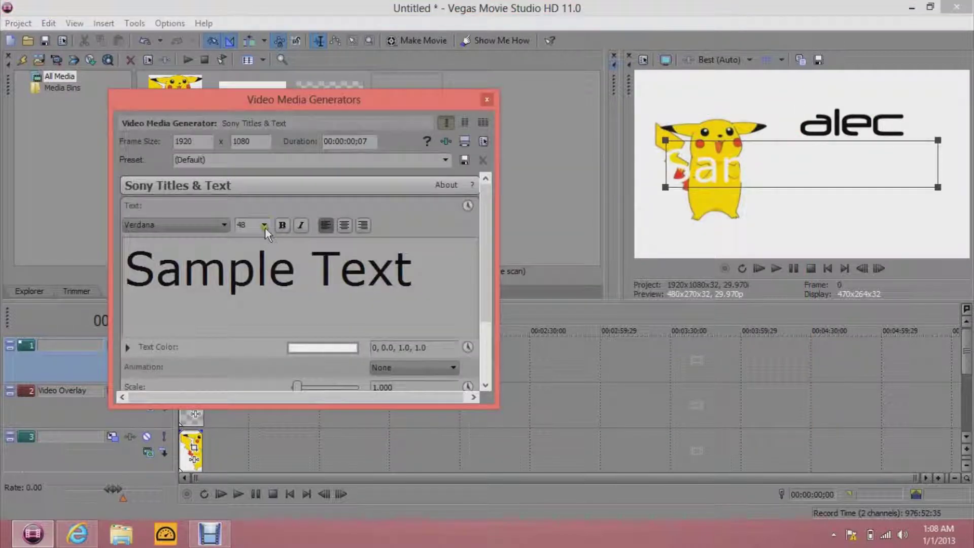
left_click(265, 226)
left_click(256, 302)
left_click(350, 349)
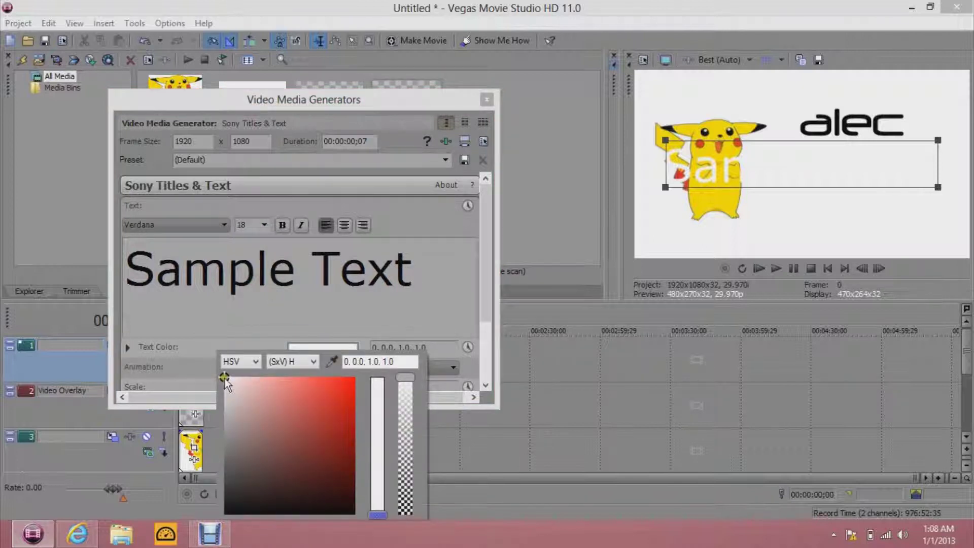
left_click_drag(224, 378, 224, 514)
left_click(148, 289)
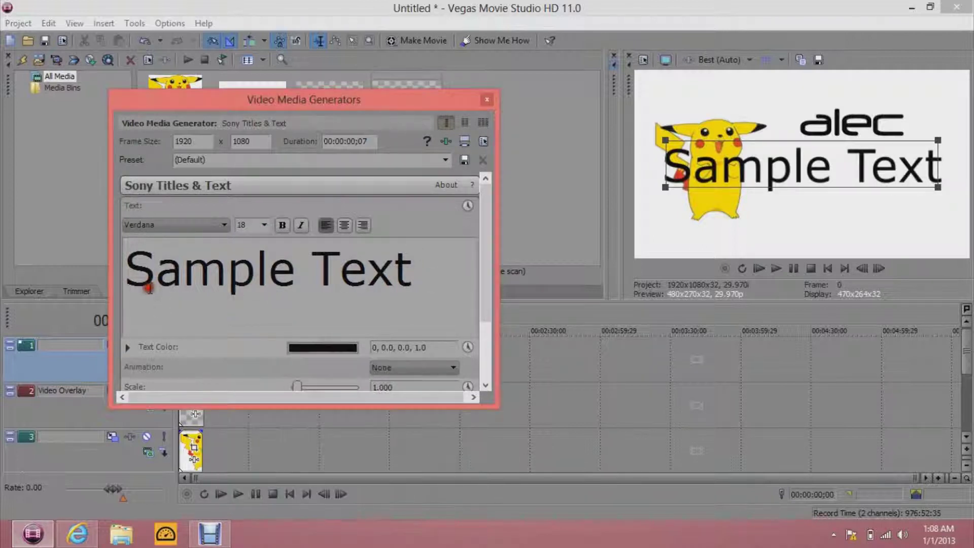
Replace the sample text with the YouTube channel address and set it to size 14.
double_click(166, 278)
key("BackSpace")
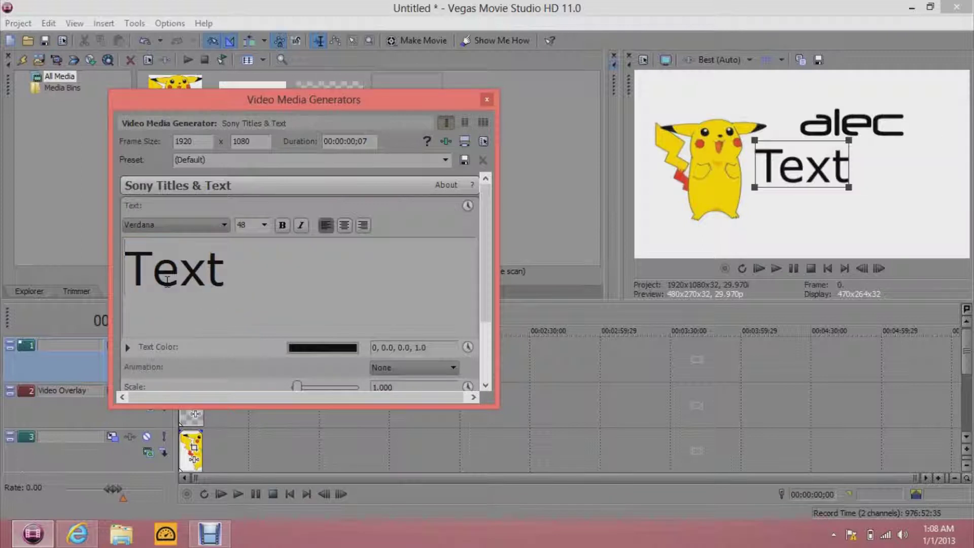
key("BackSpace")
key("BackSpace")
key("BackSpace")
key("BackSpace")
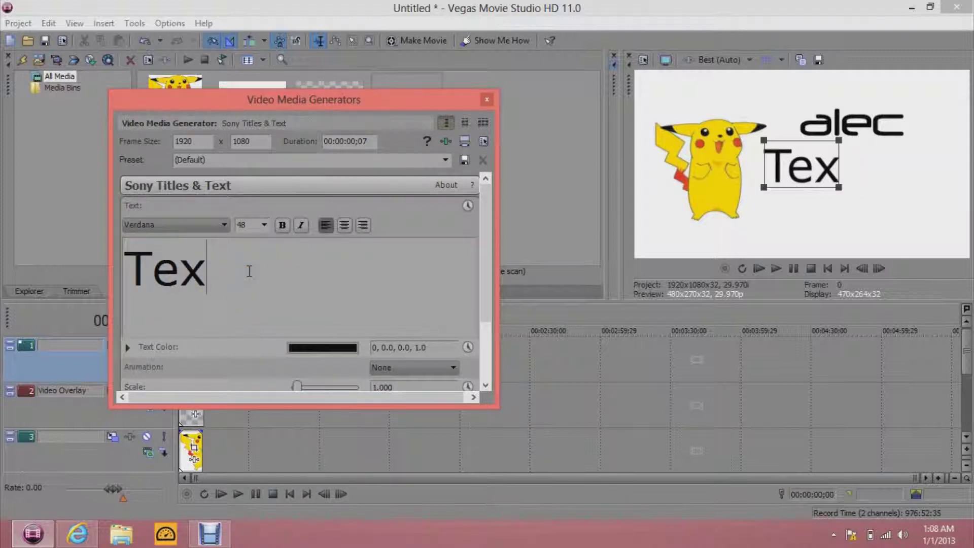
type("you")
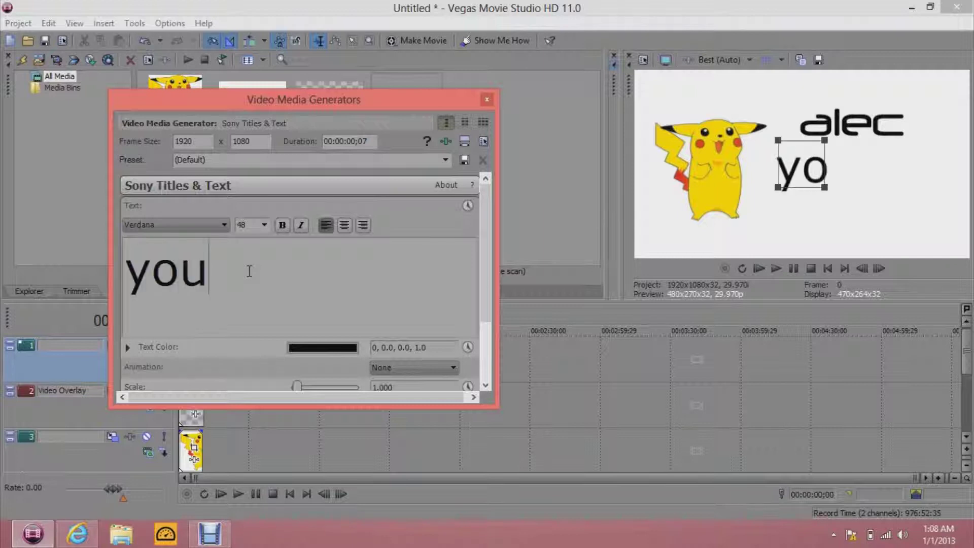
type("tube.com")
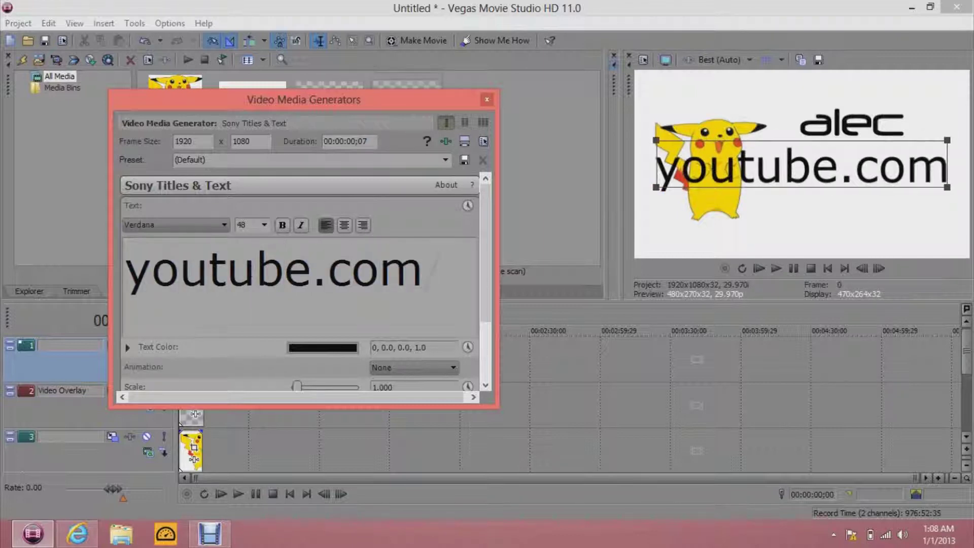
type("/buddy")
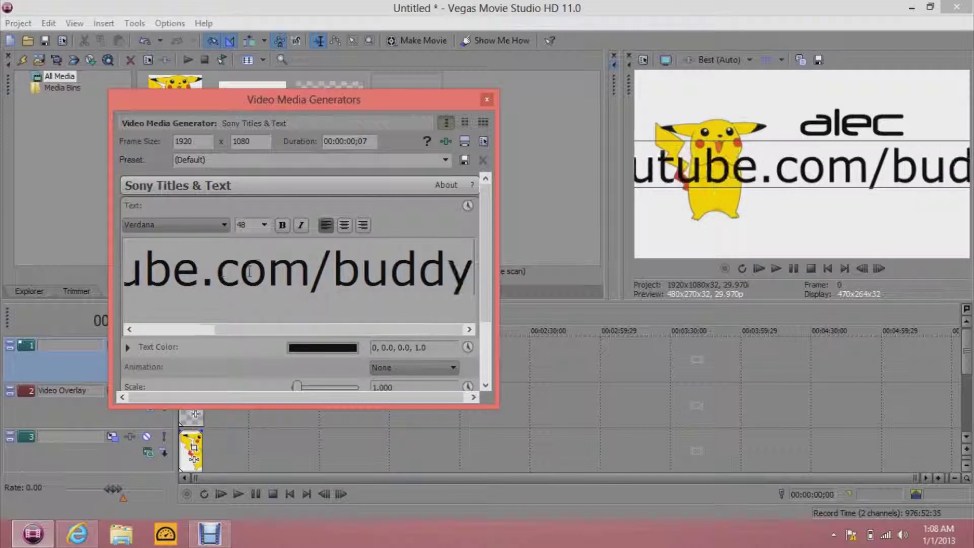
type("kaboosies")
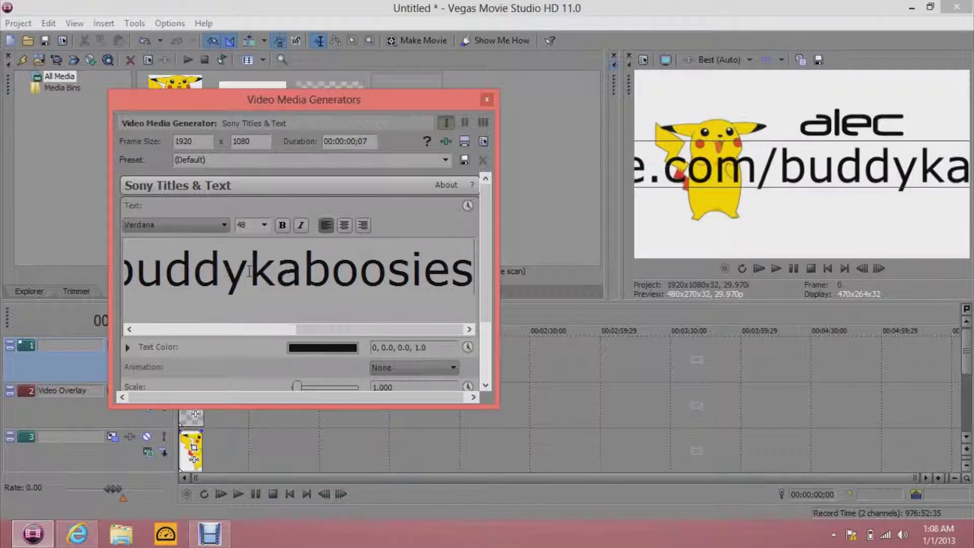
double_click(275, 268)
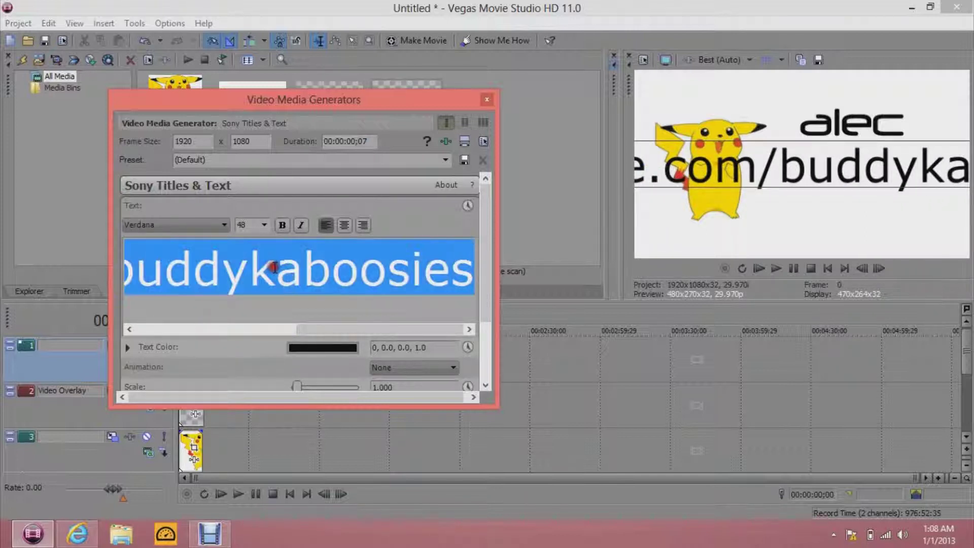
left_click(264, 224)
left_click(254, 267)
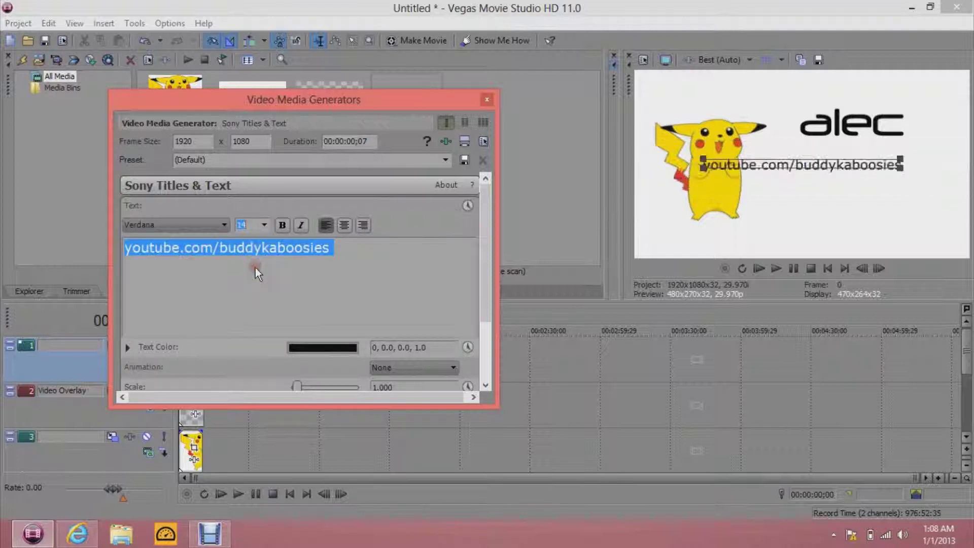
left_click(487, 99)
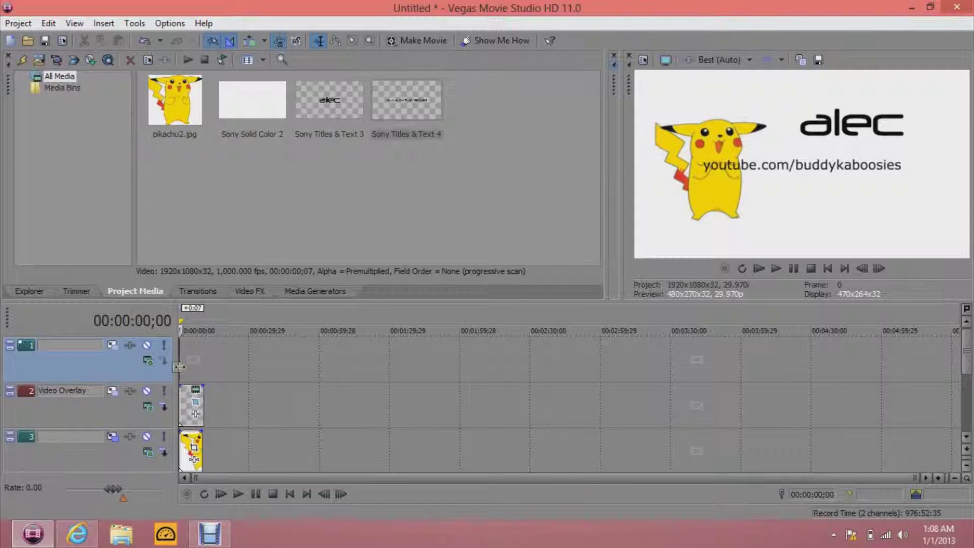
Put the address title on track 1 and shrink it lower-right in Event Pan/Crop.
left_click_drag(179, 366, 206, 366)
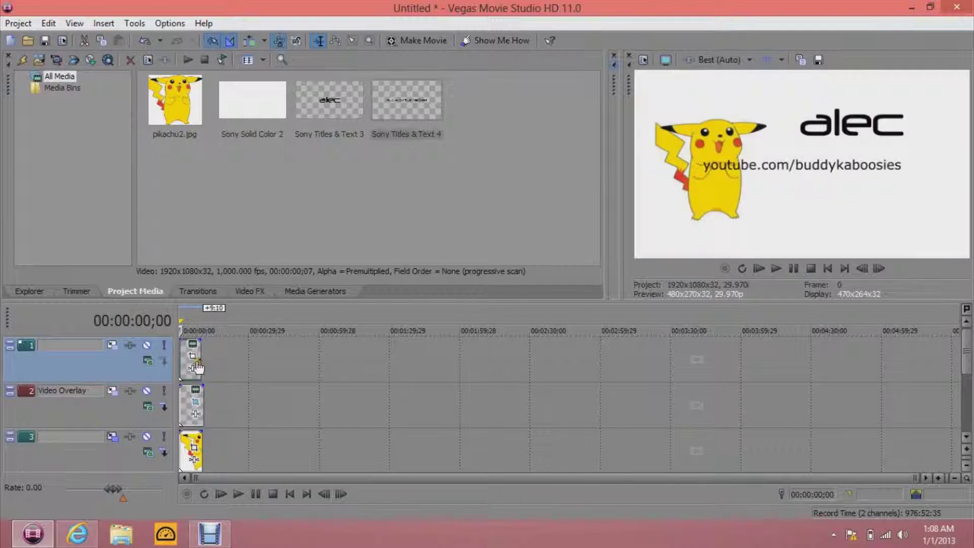
left_click(193, 368)
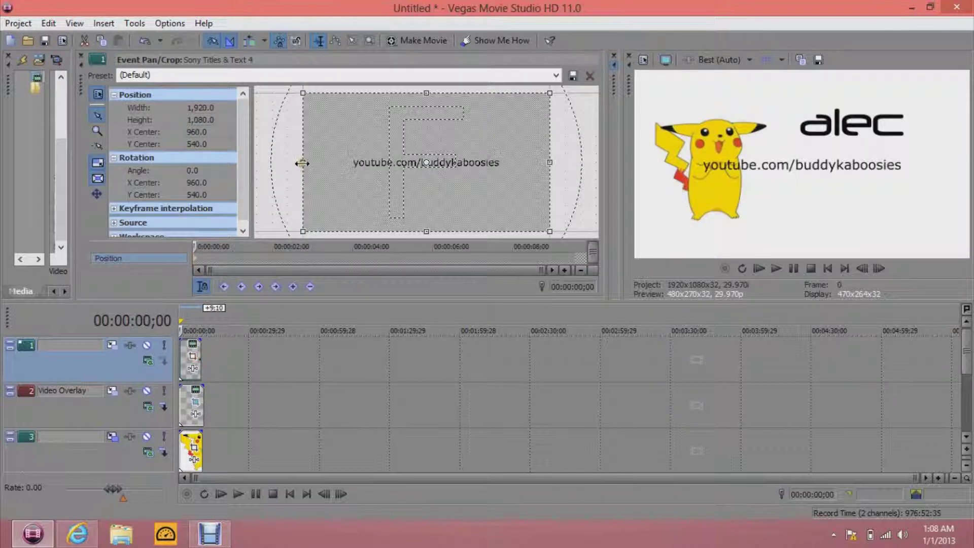
left_click_drag(302, 163, 302, 142)
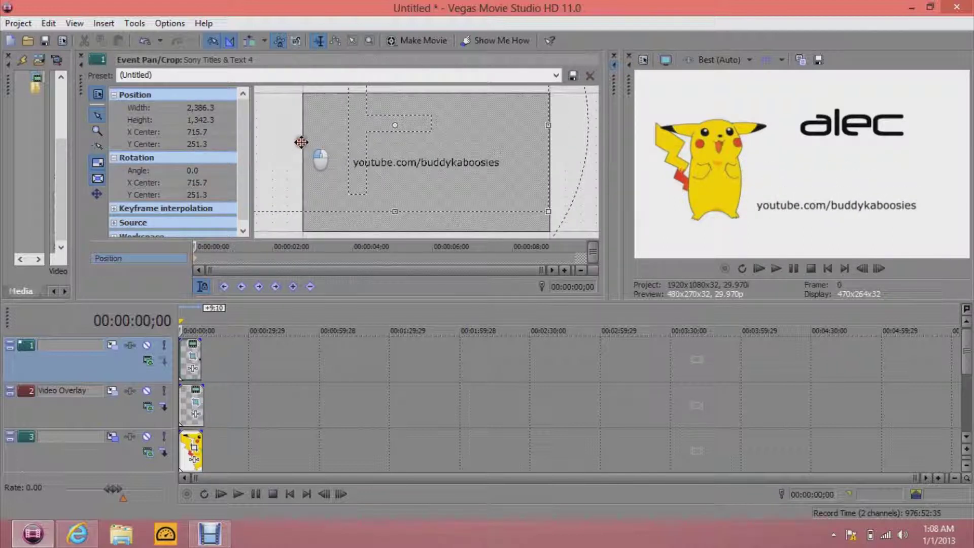
left_click(79, 55)
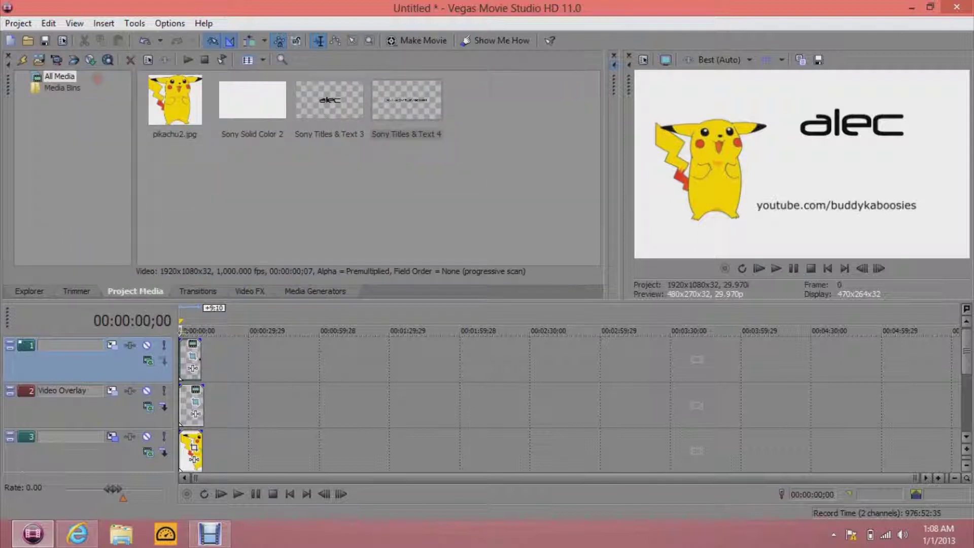
Enlarge the name title in Event Pan/Crop so it sits just above the address.
left_click(196, 402)
left_click_drag(337, 207, 354, 178)
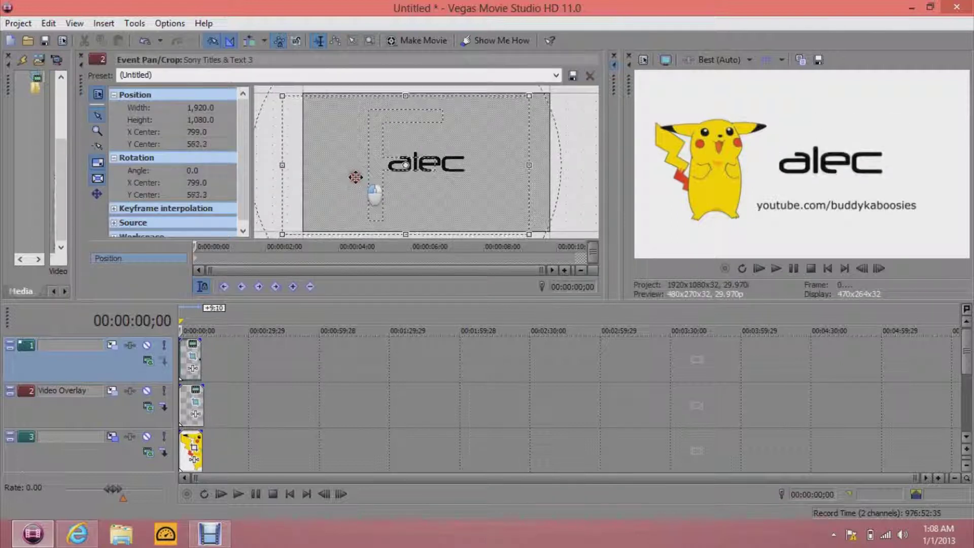
left_click_drag(284, 95, 351, 157)
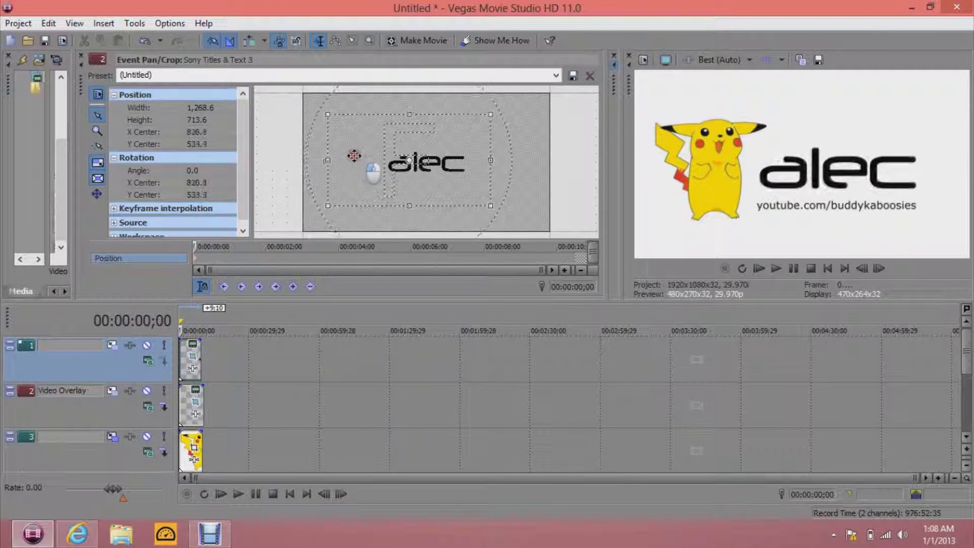
left_click_drag(355, 155, 356, 157)
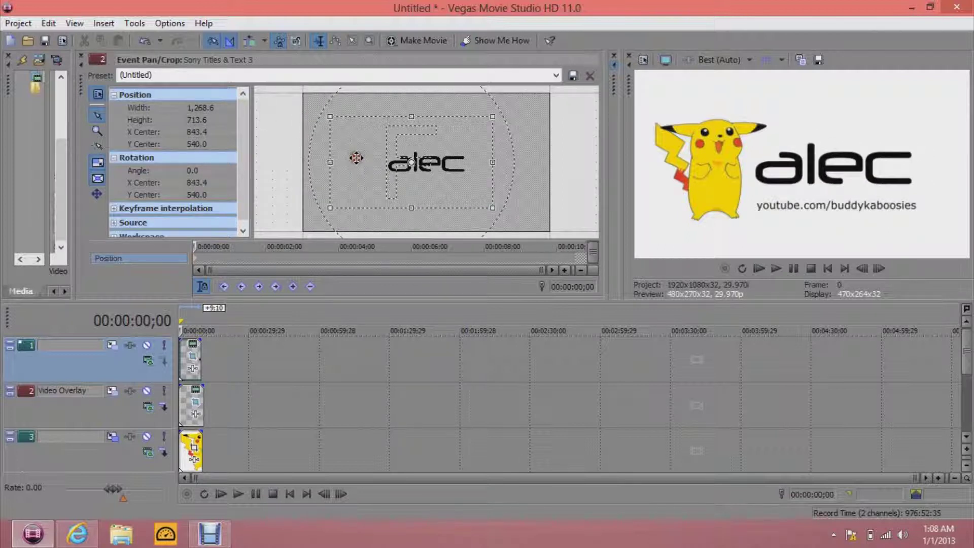
left_click(79, 56)
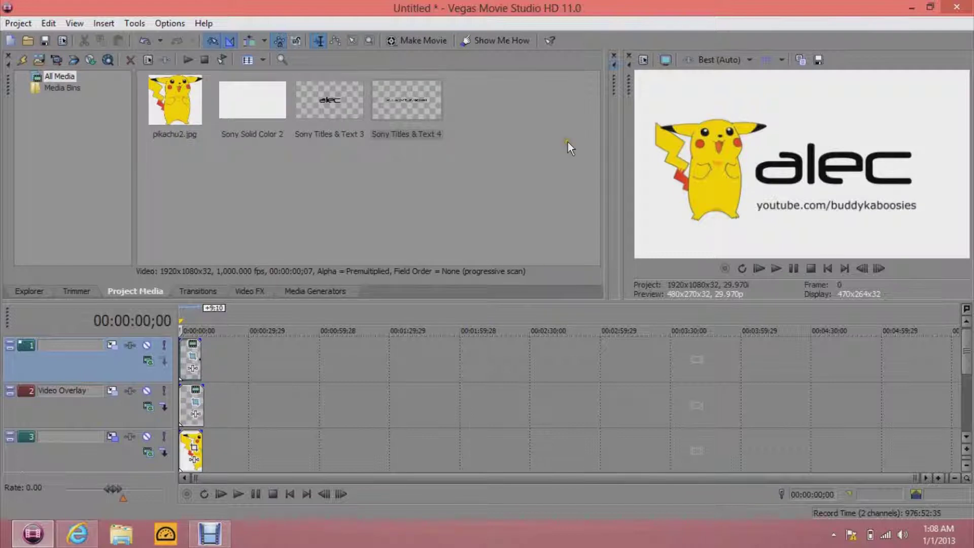
Insert an additional video track into the timeline.
left_click_drag(966, 364, 967, 396)
right_click(695, 461)
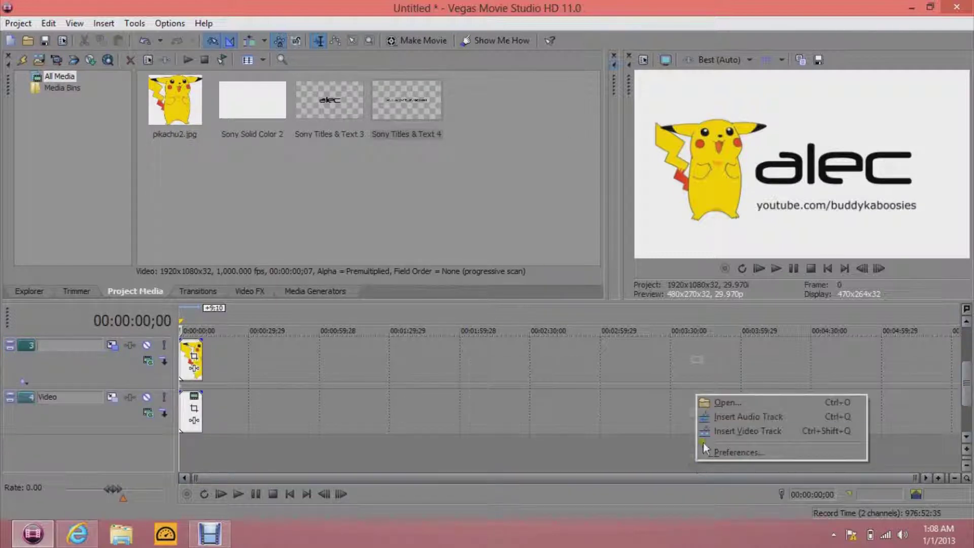
left_click(723, 432)
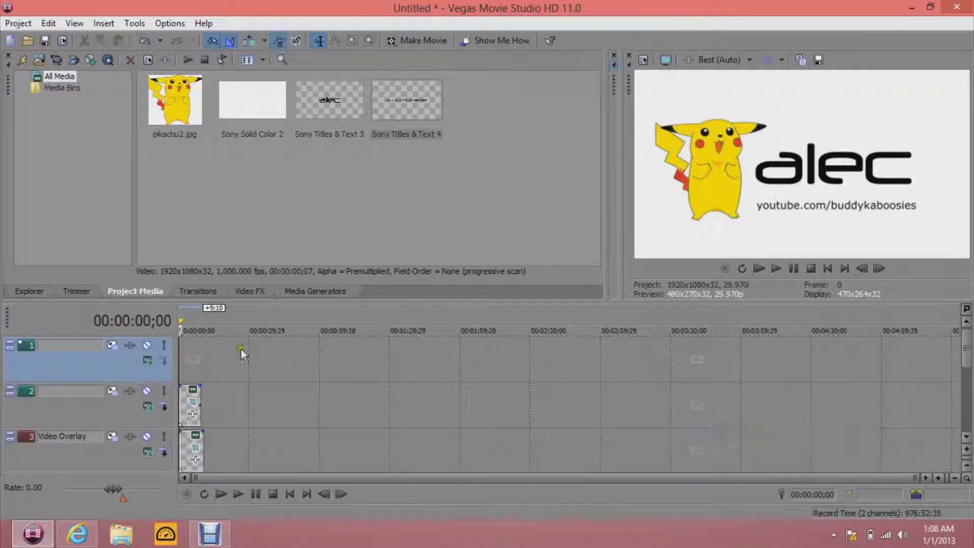
Add an Elliptical Transparent to Black gradient on track 1, widened, black at alpha 195.
left_click(293, 291)
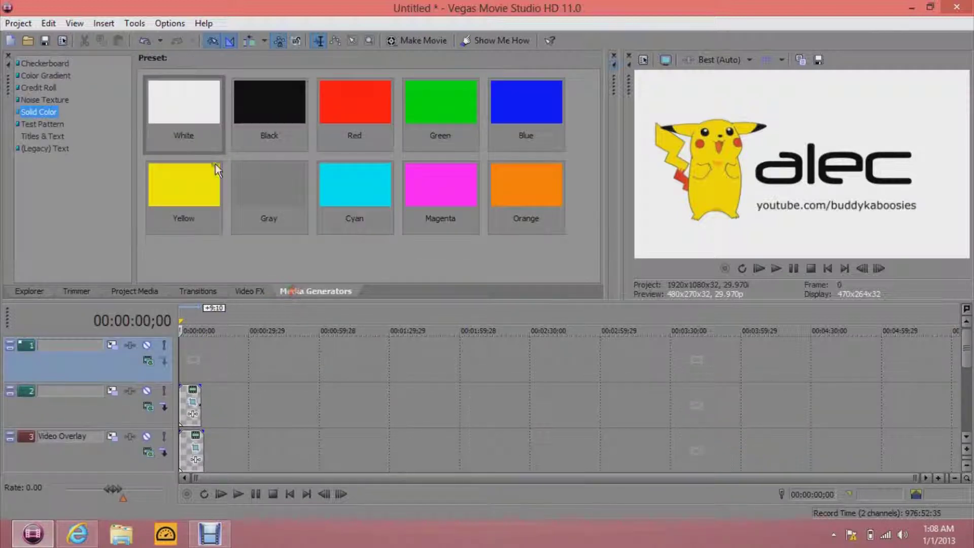
left_click(56, 75)
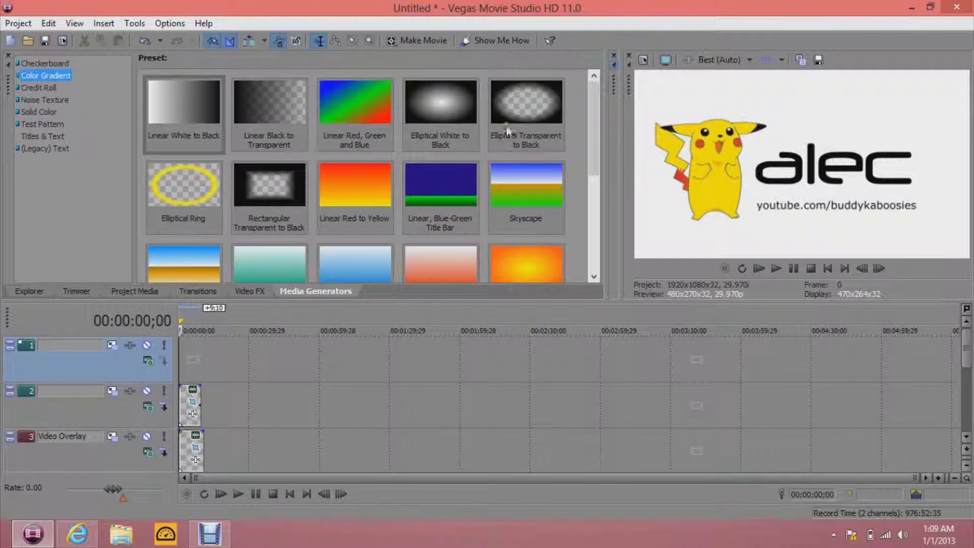
left_click_drag(516, 117, 182, 349)
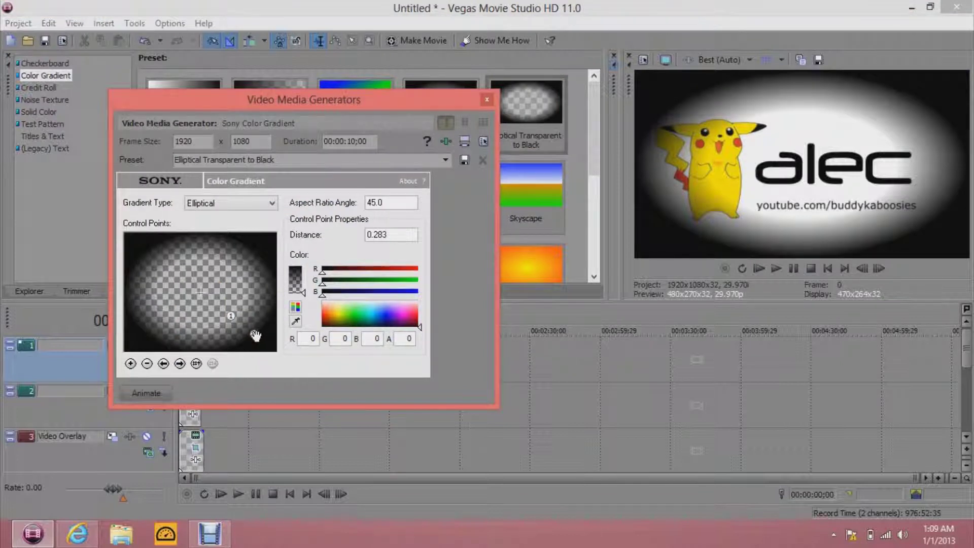
left_click_drag(256, 335, 291, 359)
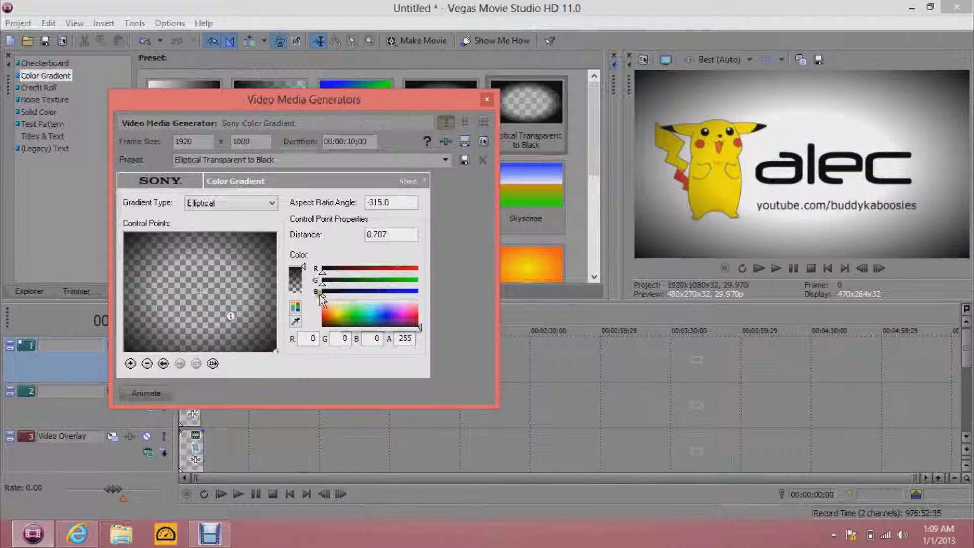
left_click_drag(328, 303, 387, 317)
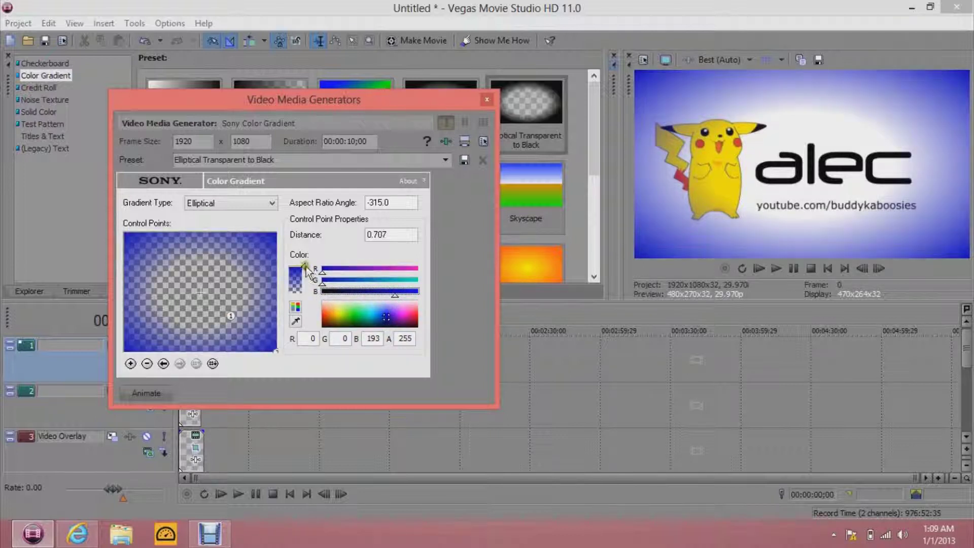
left_click_drag(304, 266, 306, 275)
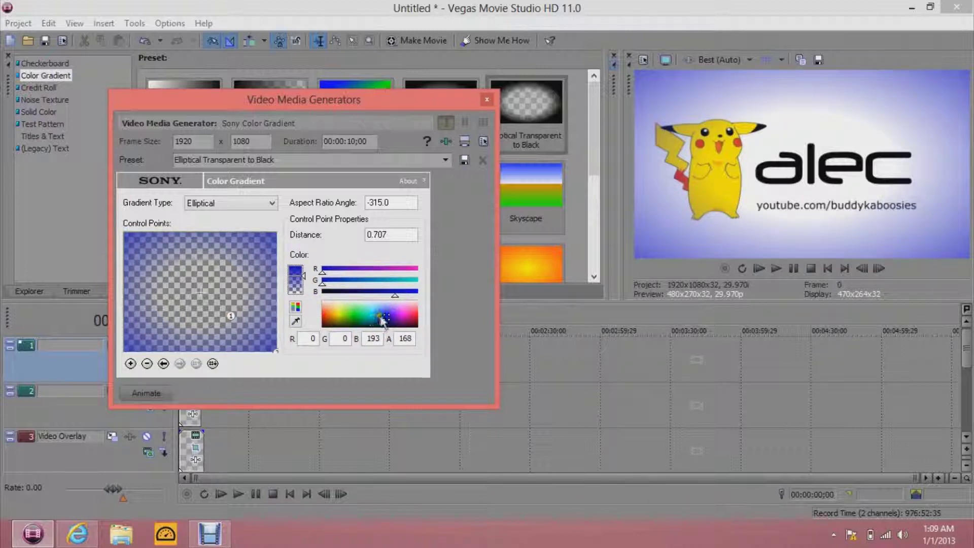
left_click_drag(383, 320, 315, 337)
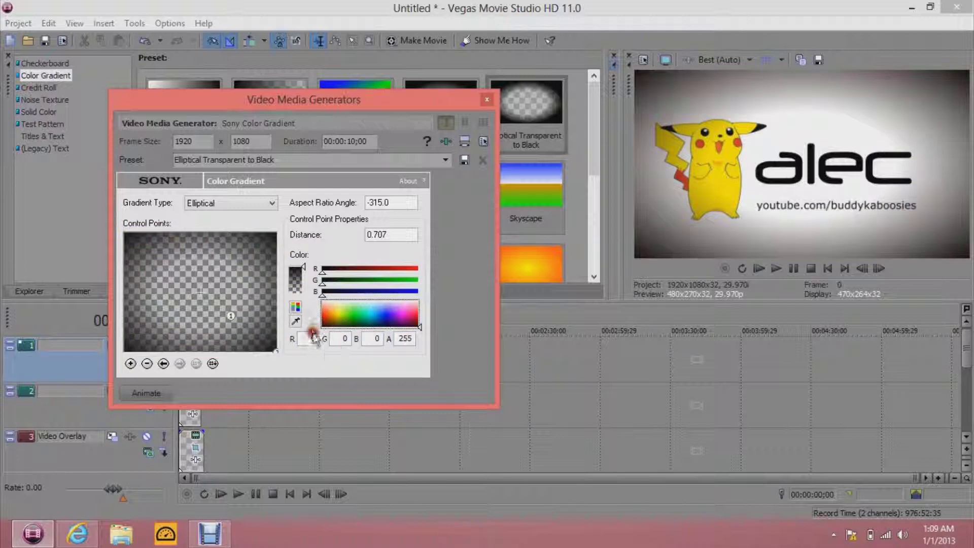
left_click_drag(303, 268, 308, 280)
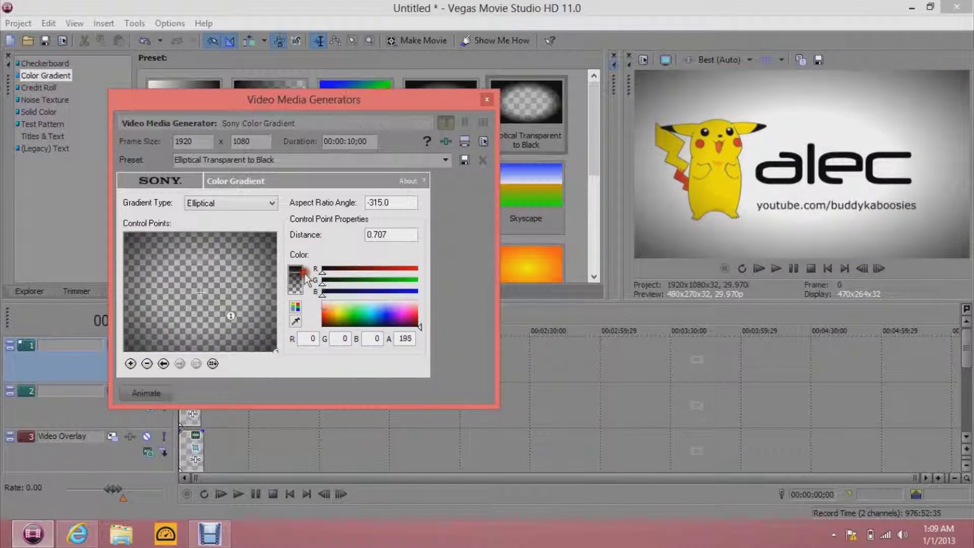
left_click(488, 101)
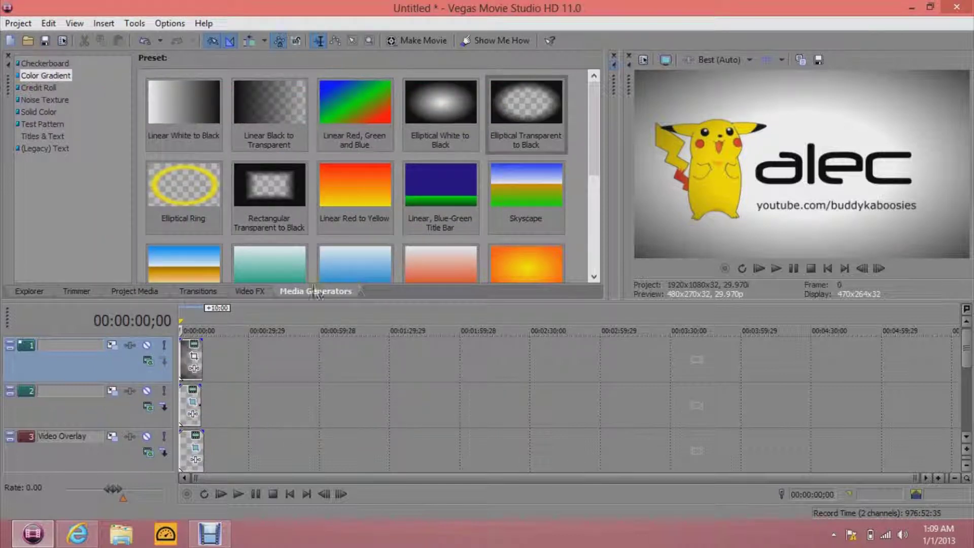
Apply Color Corrector to the vignette, shifting the Low, Mid and High colour wheels toward blue.
left_click(268, 293)
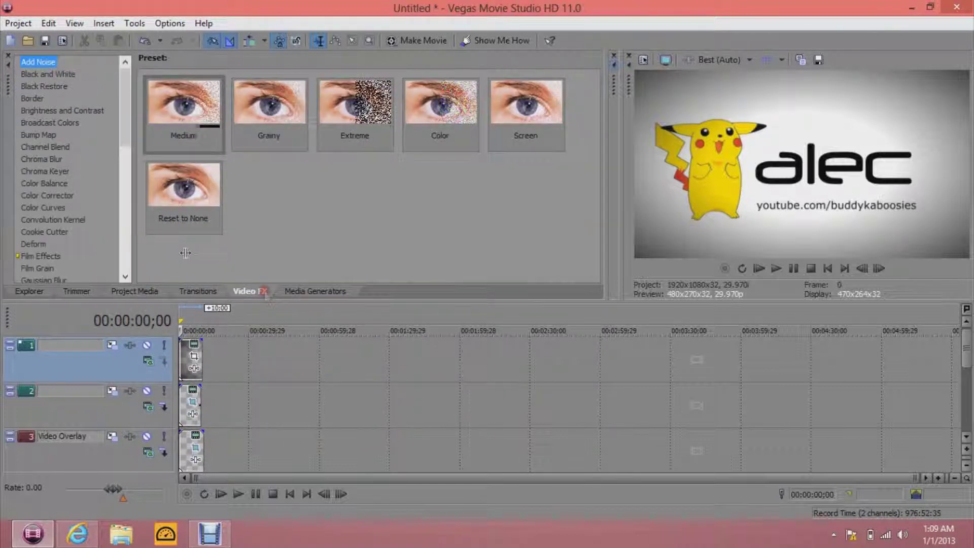
left_click(47, 209)
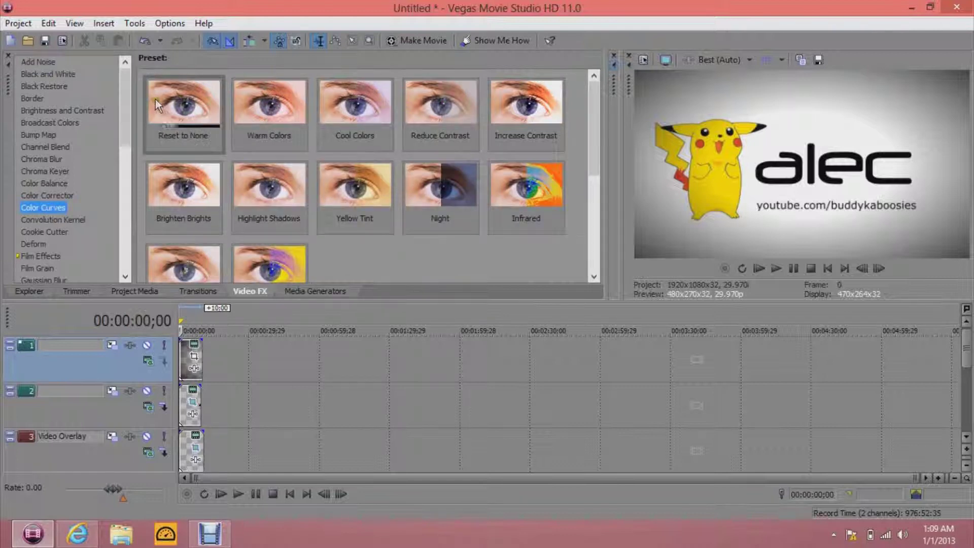
left_click(55, 197)
left_click_drag(203, 99, 191, 359)
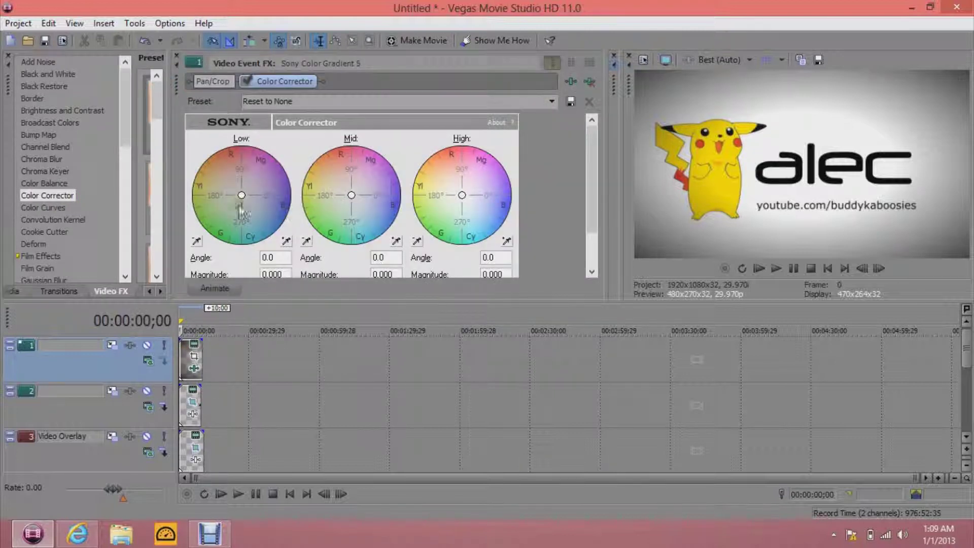
mouse_move(244, 199)
left_mouse_down()
mouse_move(255, 205)
mouse_move(265, 186)
mouse_move(269, 203)
mouse_move(263, 216)
mouse_move(217, 224)
mouse_move(251, 248)
mouse_move(195, 216)
mouse_move(190, 231)
mouse_move(231, 238)
mouse_move(253, 215)
left_mouse_up()
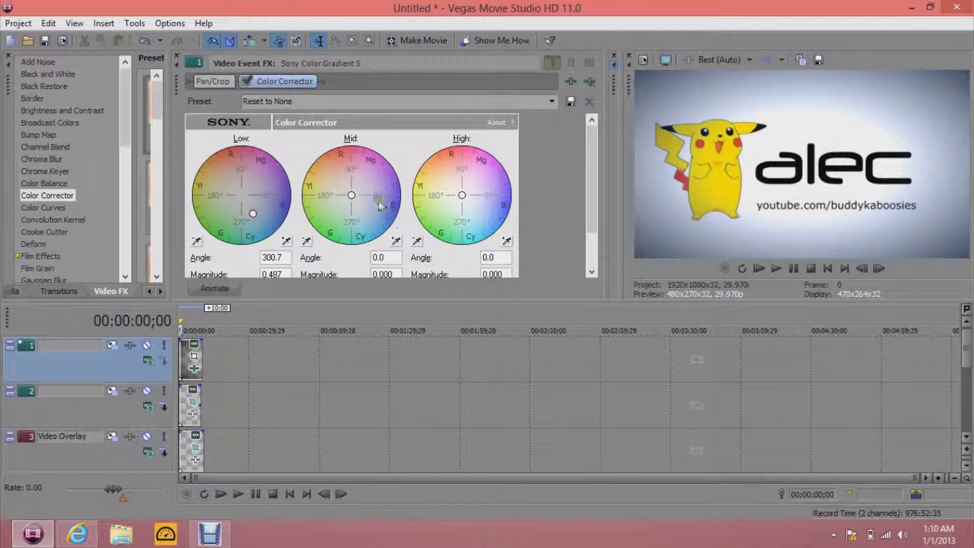
left_click_drag(351, 195, 374, 186)
left_click_drag(462, 195, 435, 230)
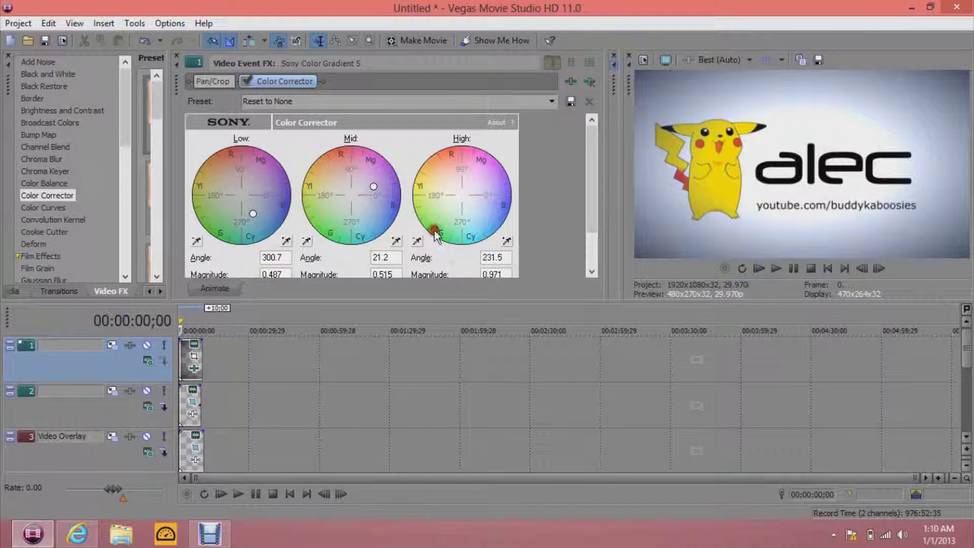
left_click(177, 56)
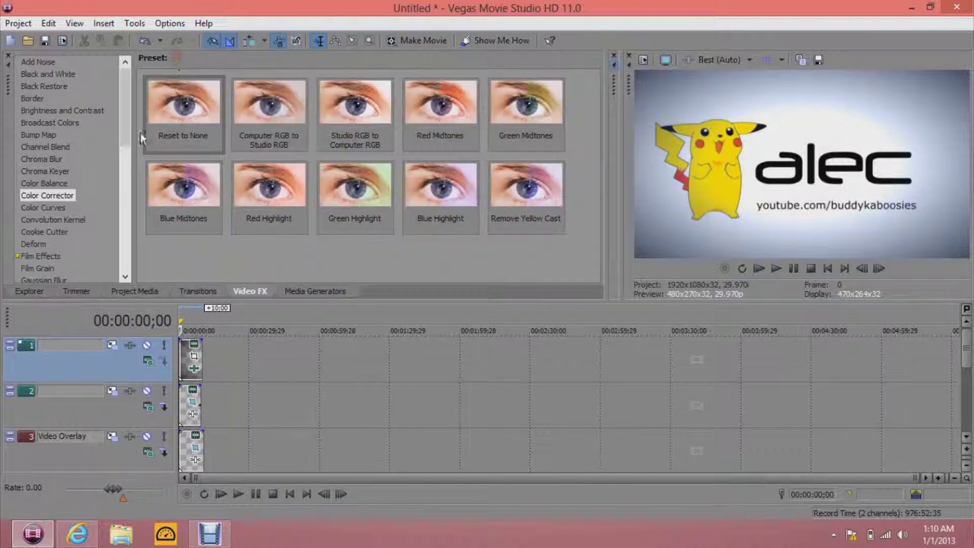
Apply Color Curves to the vignette and bend the RGB curve.
left_click(61, 209)
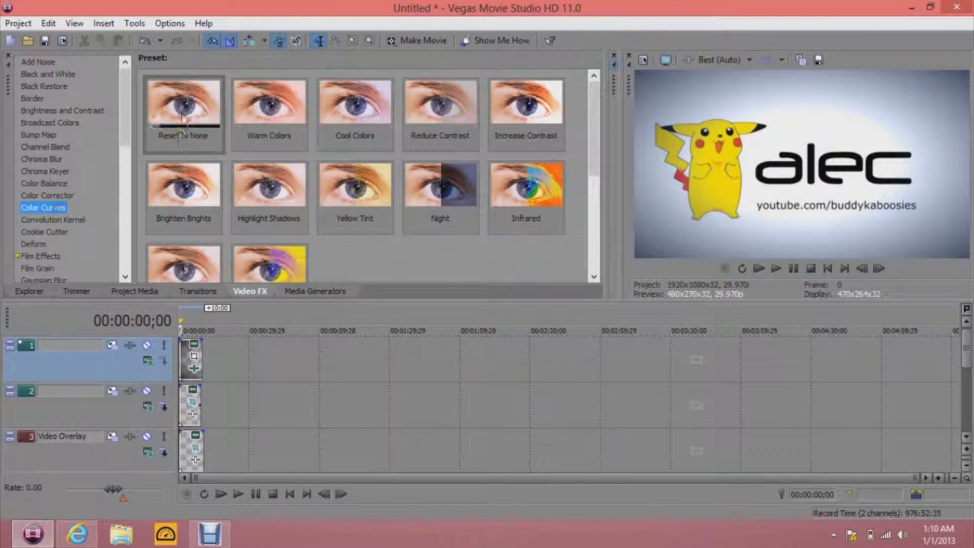
left_click_drag(181, 122, 189, 353)
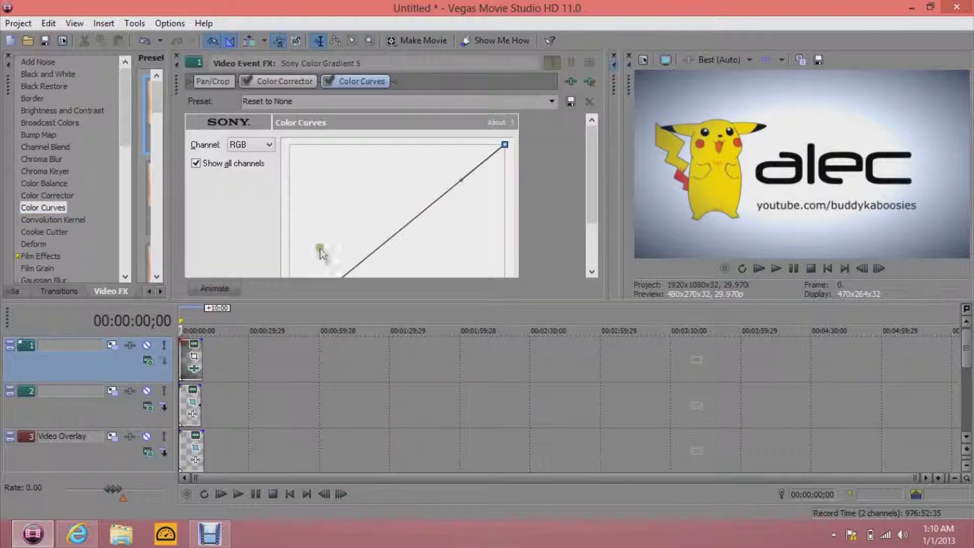
left_click_drag(462, 182, 213, 274)
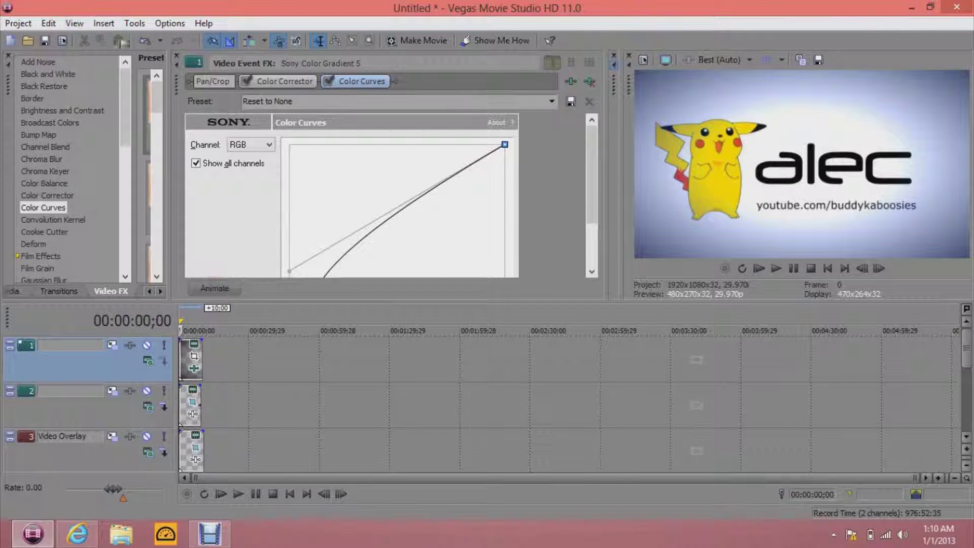
left_click(173, 55)
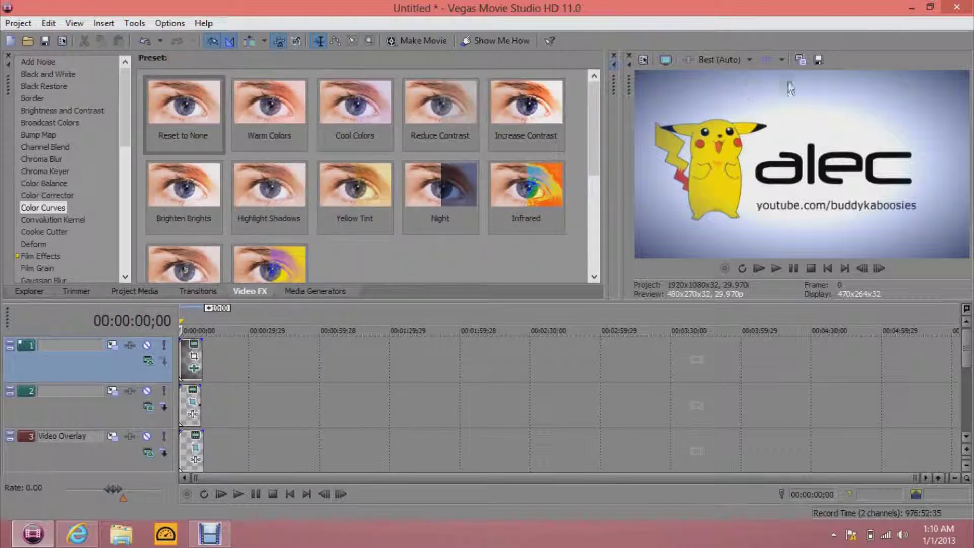
left_click(818, 60)
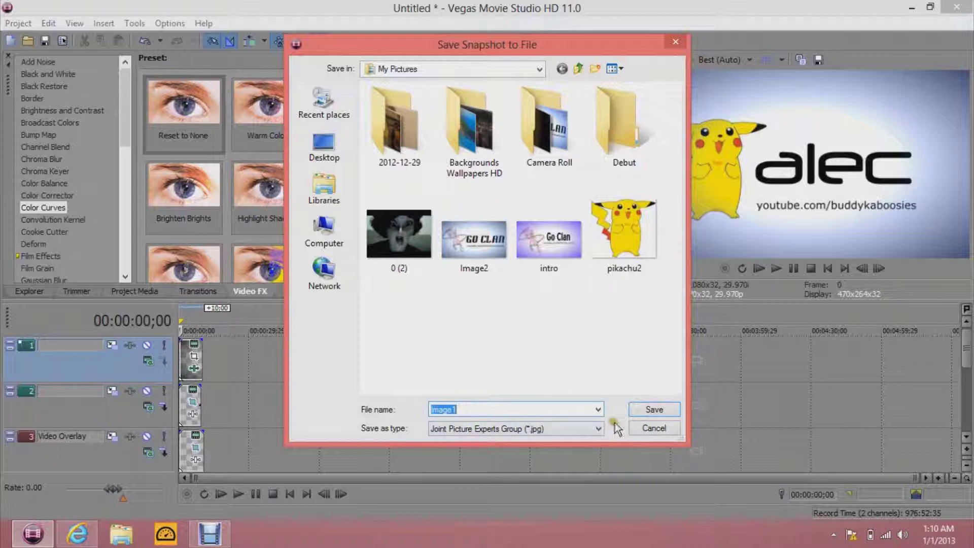
left_click(642, 429)
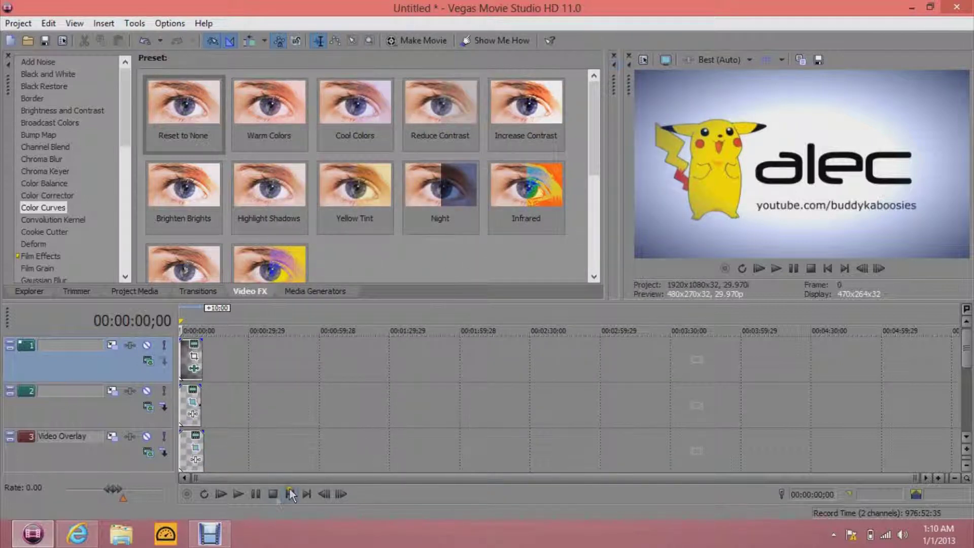
Switch to the Debut recorder and stop the screen recording.
left_click(209, 533)
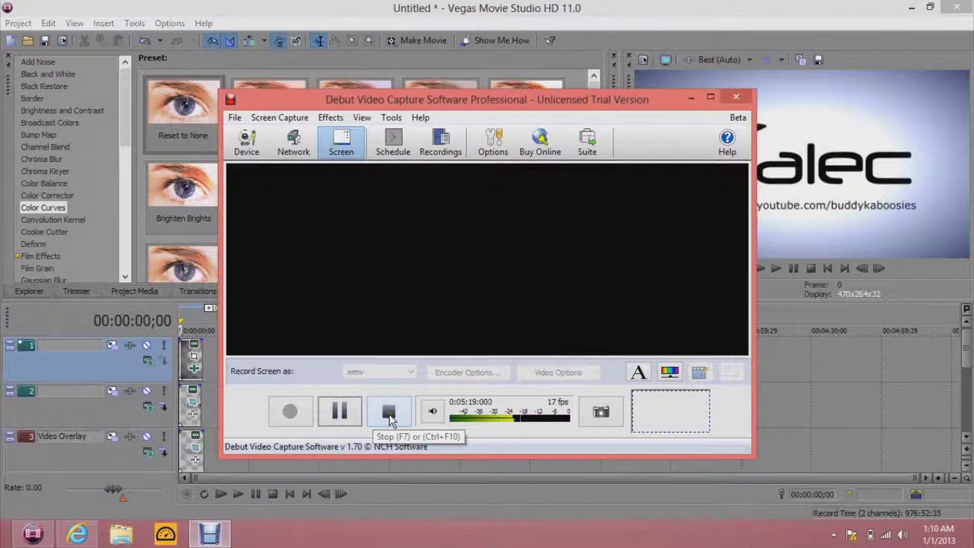
left_click(388, 412)
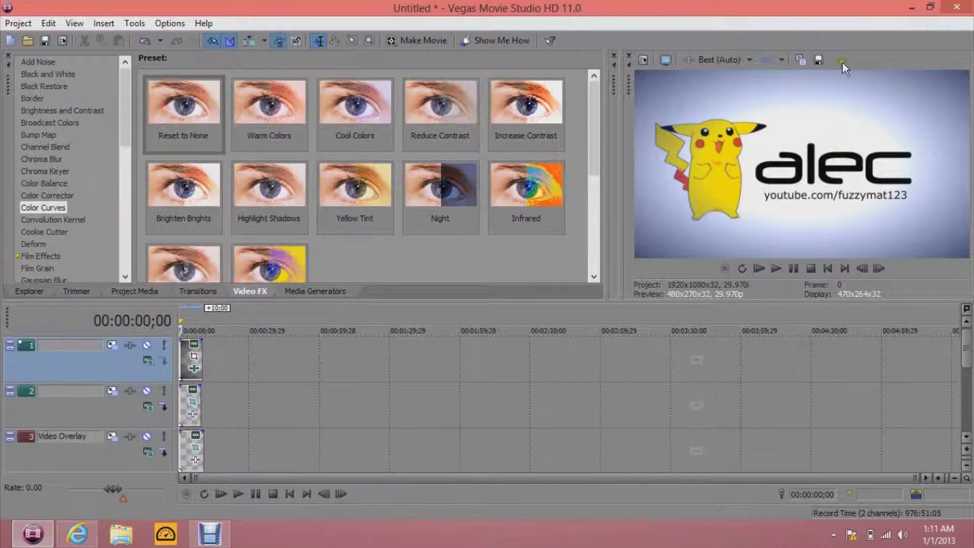
Save a snapshot of the finished intro frame in the preview to an image file.
left_click(821, 60)
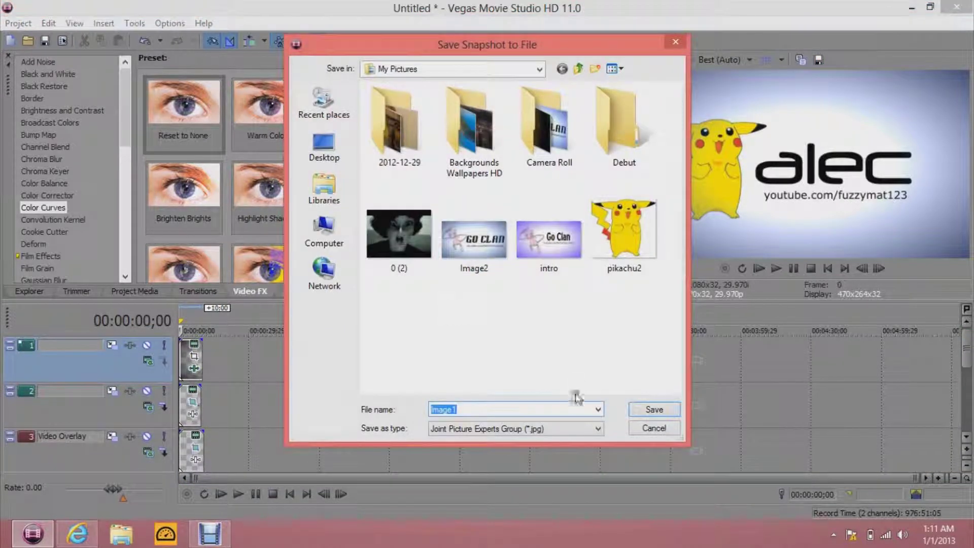
type("pic1")
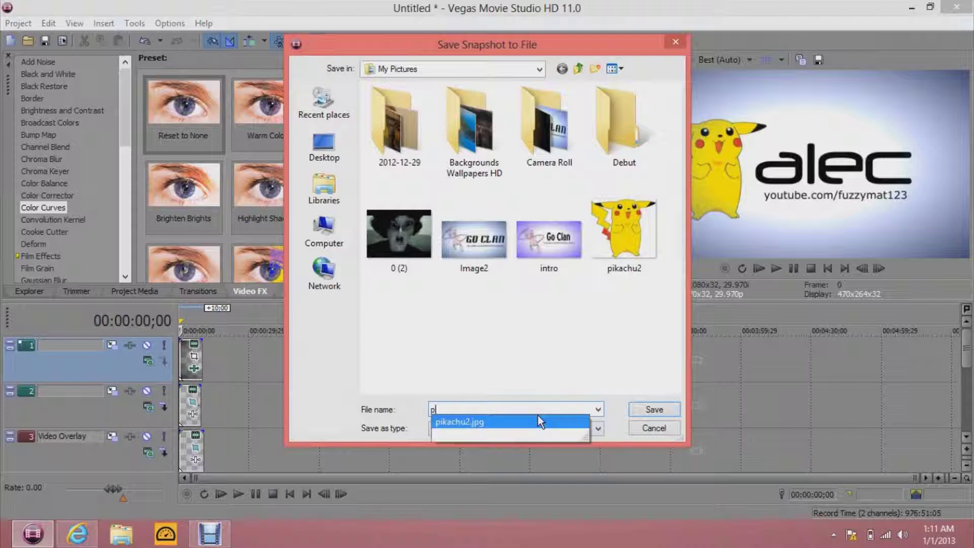
key("Return")
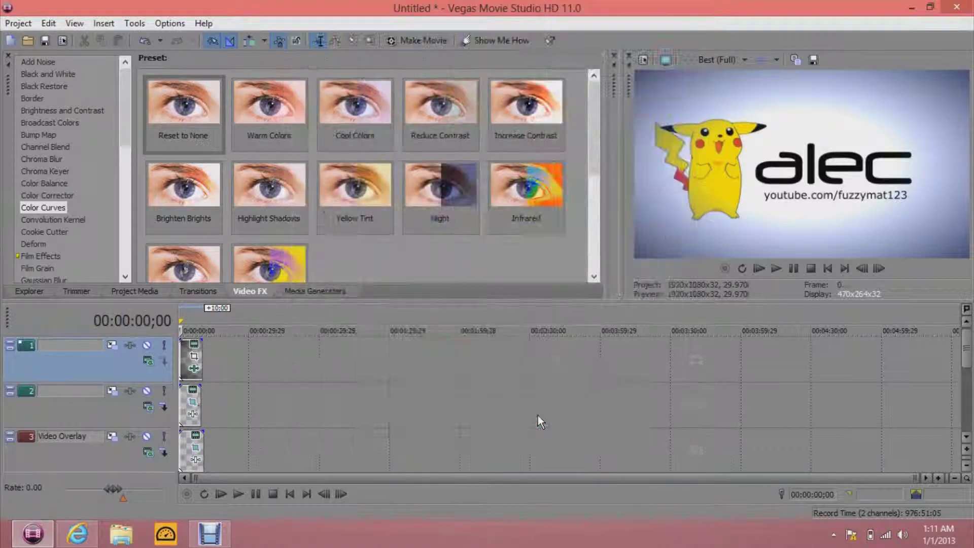
Start a new empty project without saving changes to the current one.
left_click(12, 29)
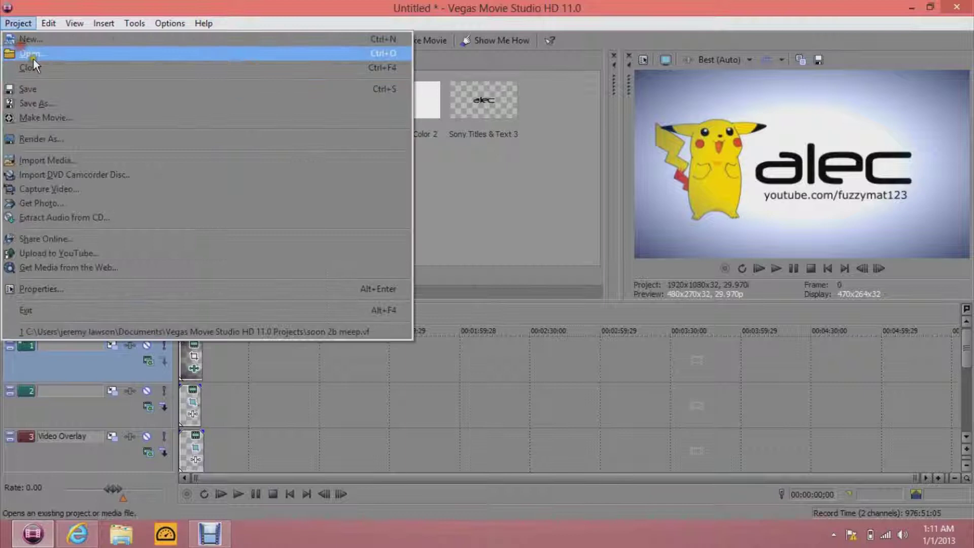
left_click(41, 49)
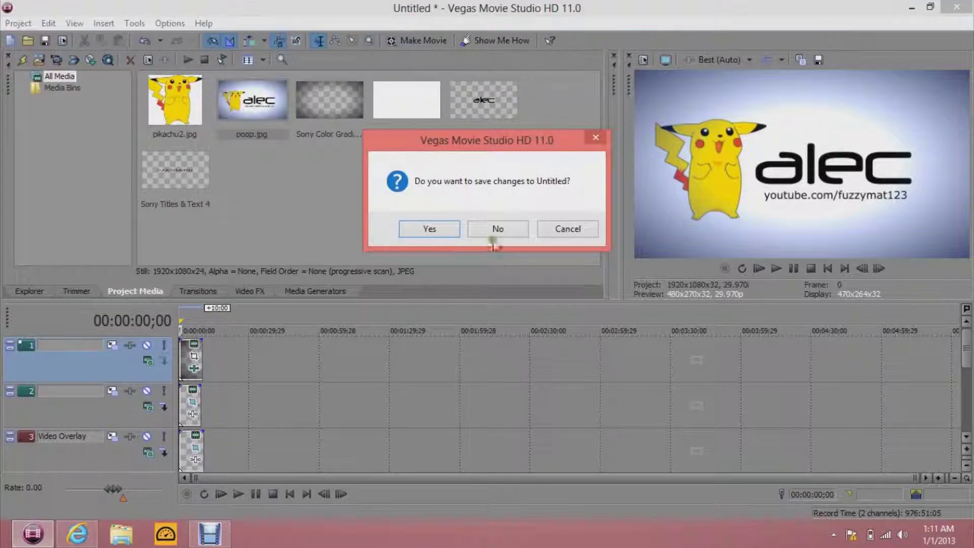
left_click(497, 238)
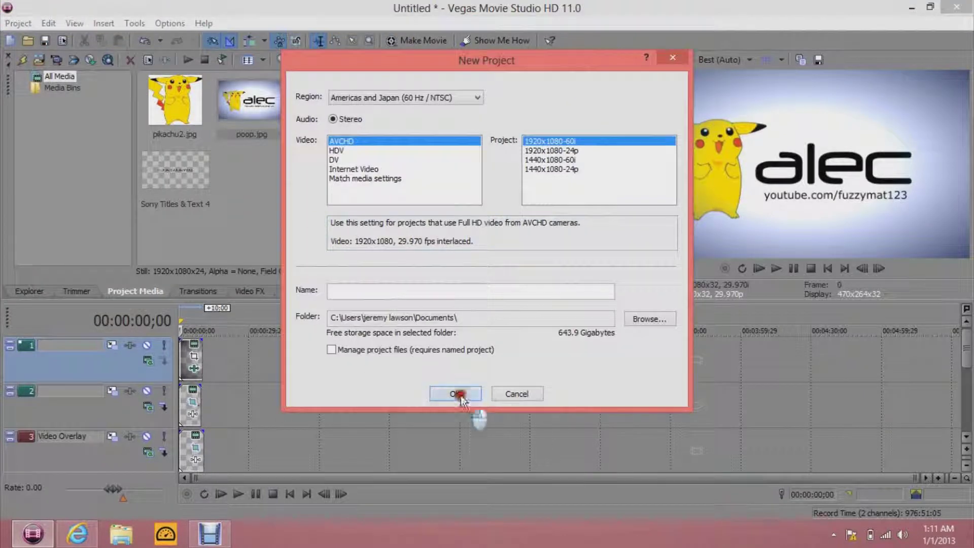
left_click(460, 399)
Import the poop.jpg still into the project media.
left_click(45, 65)
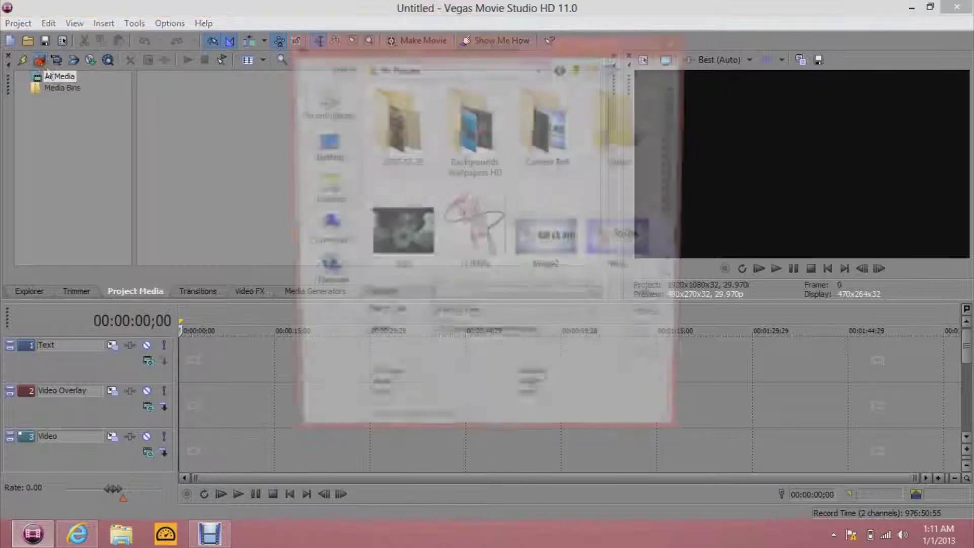
left_click_drag(673, 152, 673, 248)
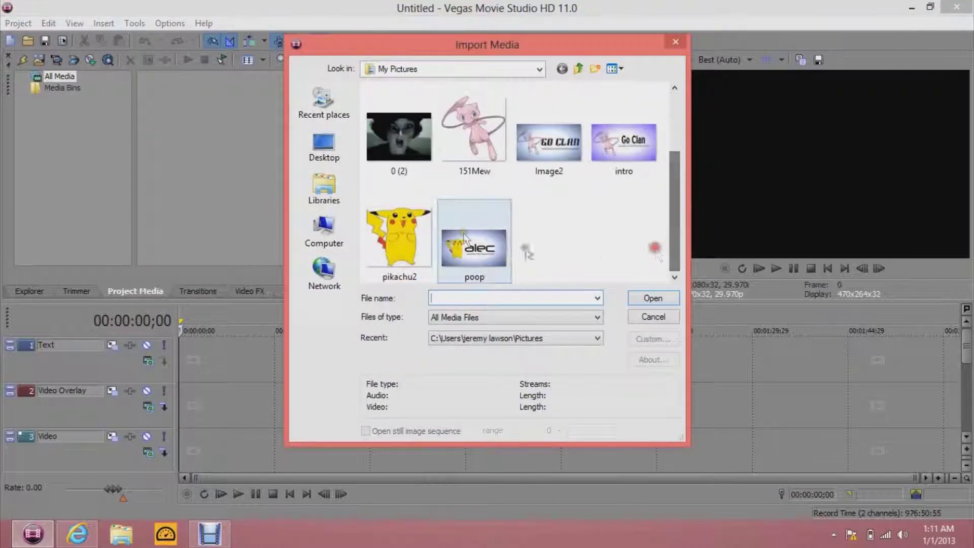
left_click(488, 266)
left_click(663, 297)
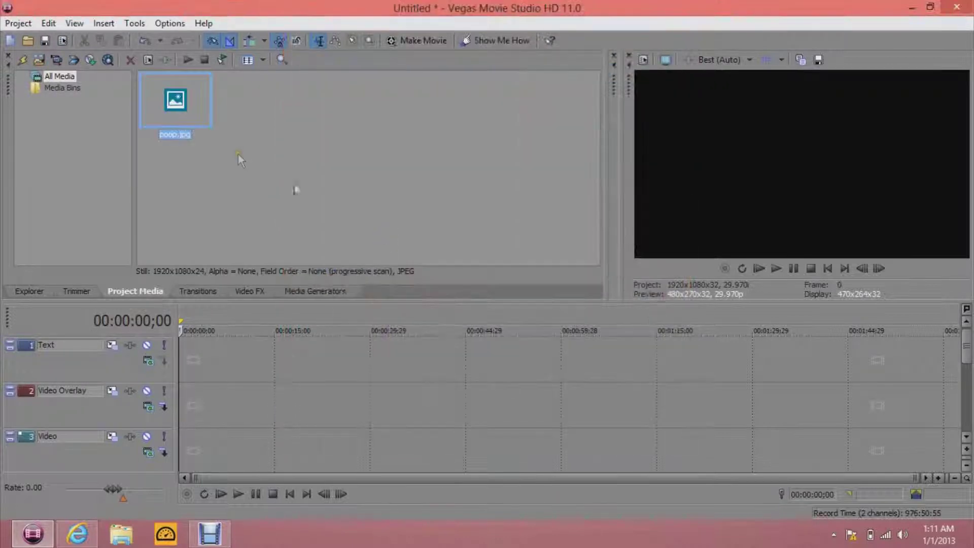
Place poop.jpg at the start of the Text track, trimmed to end at 5;00, and open its Pan/Crop.
left_click_drag(195, 133, 212, 360)
left_click(862, 268)
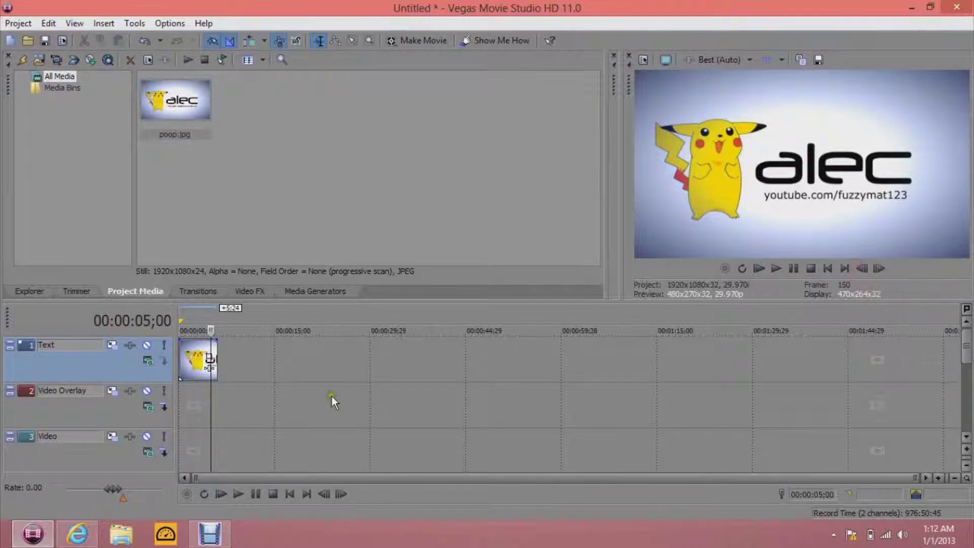
left_click_drag(217, 376, 214, 380)
left_click(288, 494)
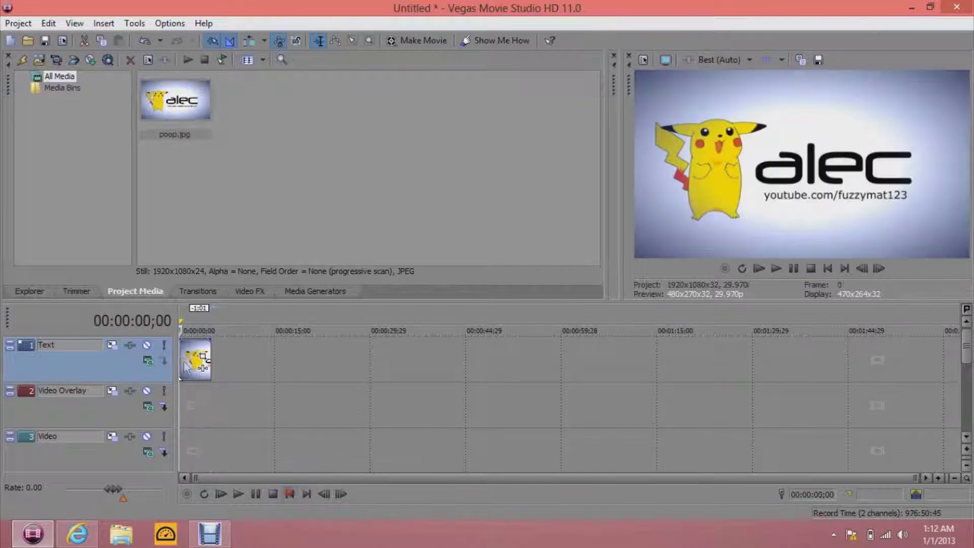
left_click(202, 361)
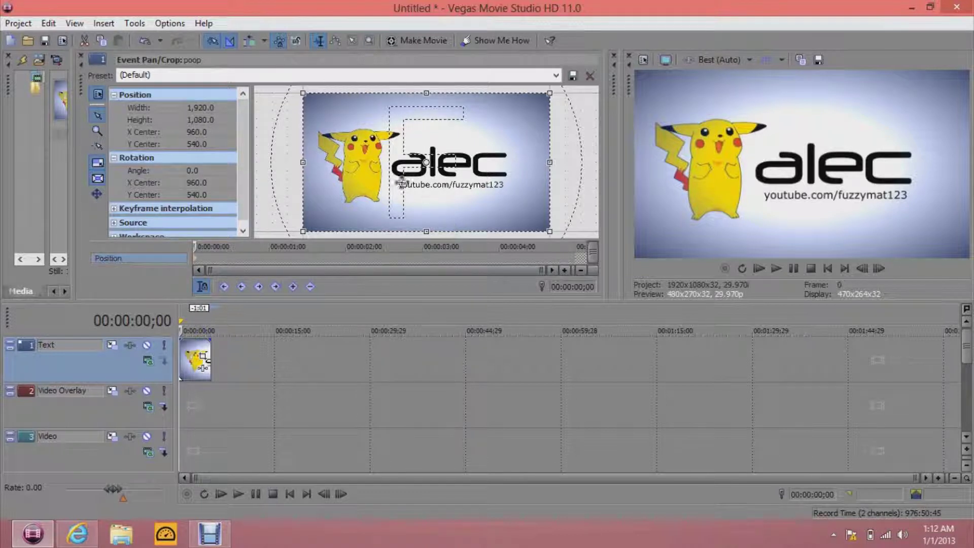
Apply the 2dintro pan/crop preset to the image.
left_click_drag(303, 93, 305, 95)
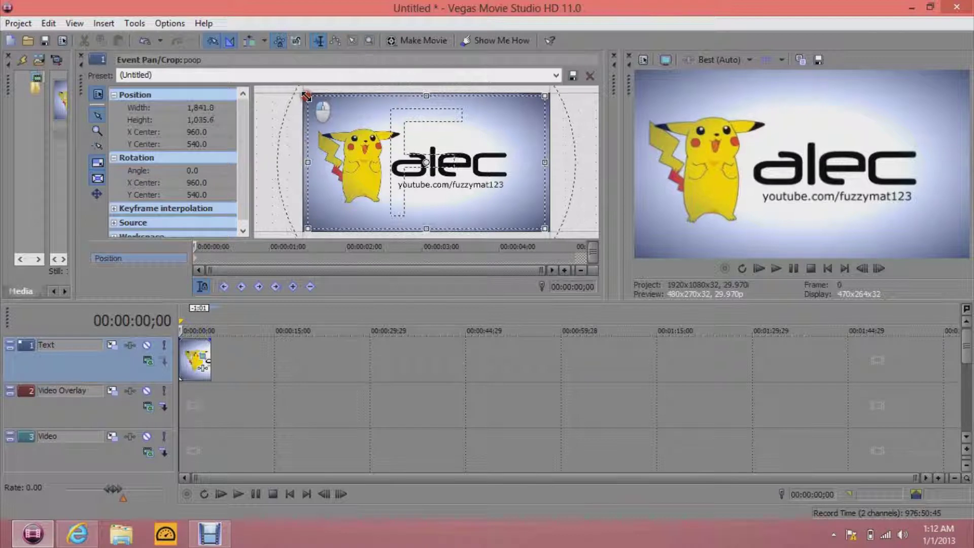
left_click(556, 77)
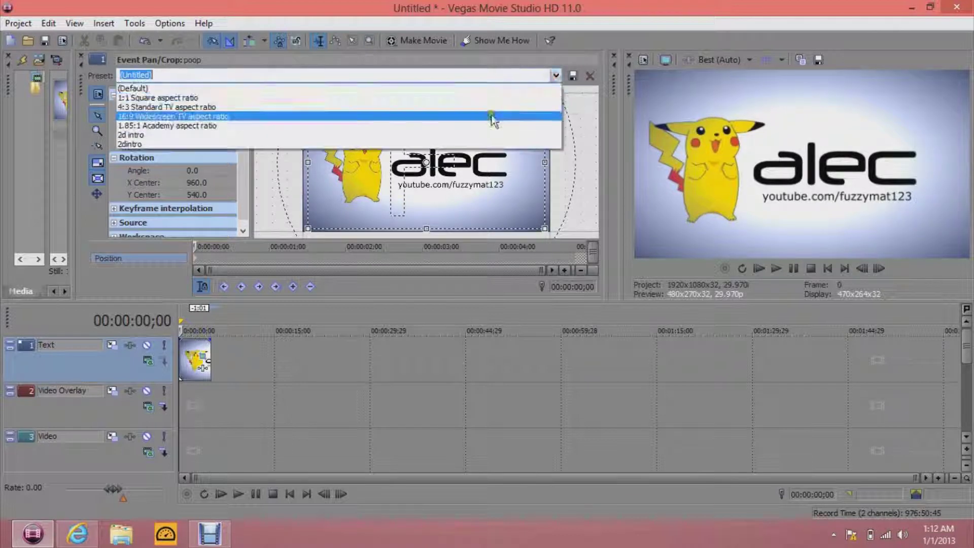
left_click(460, 145)
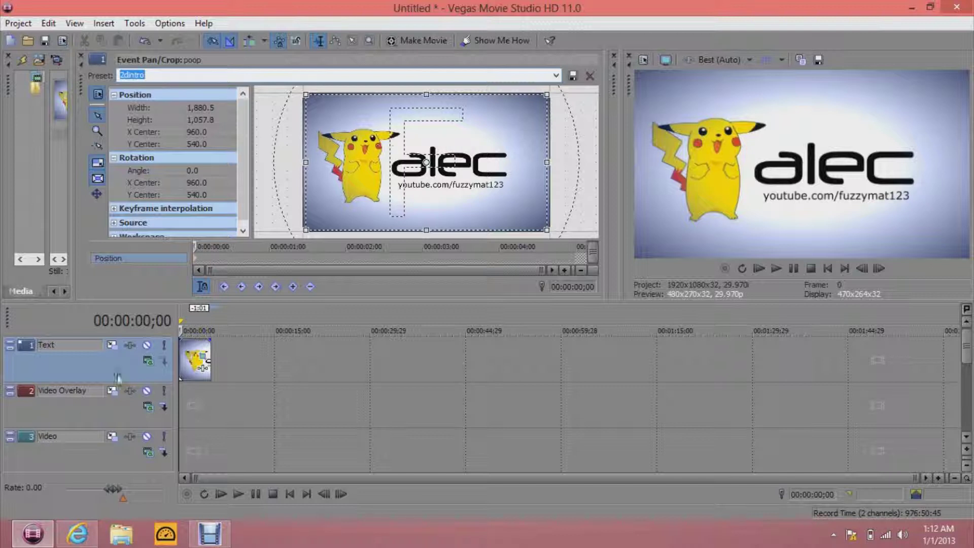
Add small position keyframes at 0;15, 1;00, 1;16 and 2;00 (X center 954.4, 965.6, 960.0).
left_click(232, 258)
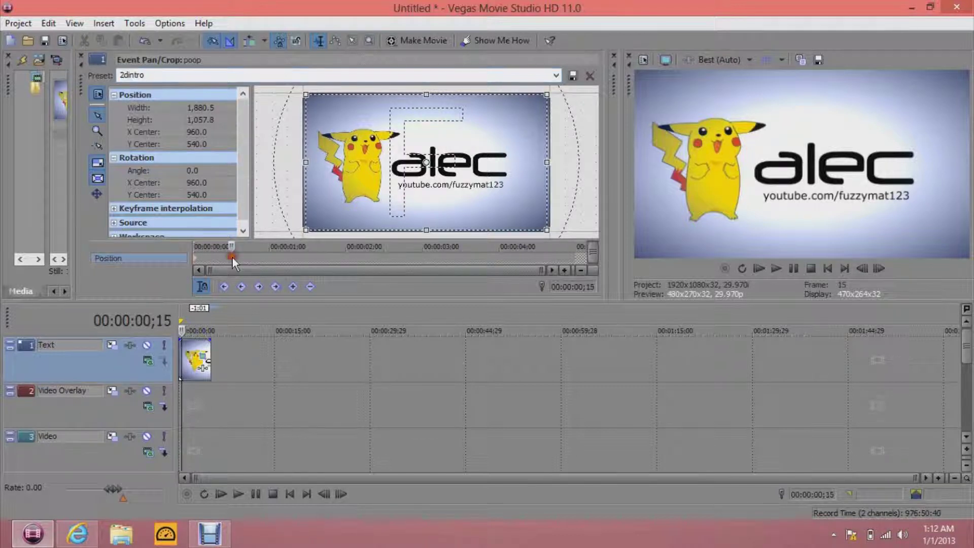
left_click_drag(356, 175, 357, 175)
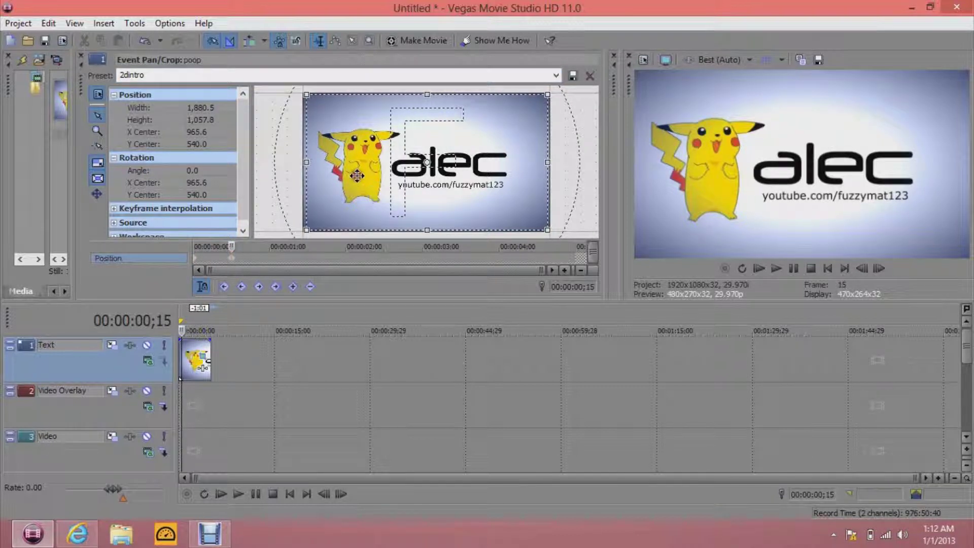
left_click(269, 261)
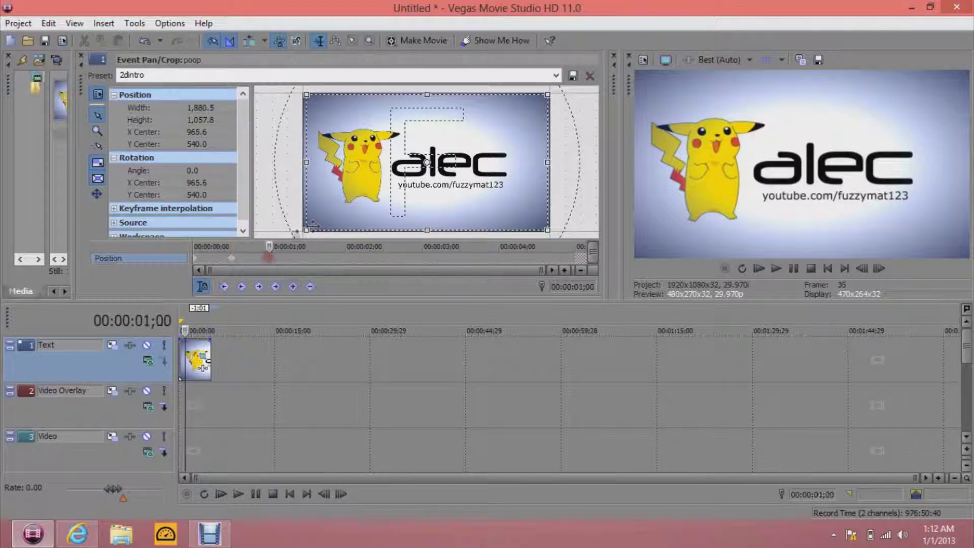
left_click_drag(355, 192, 354, 192)
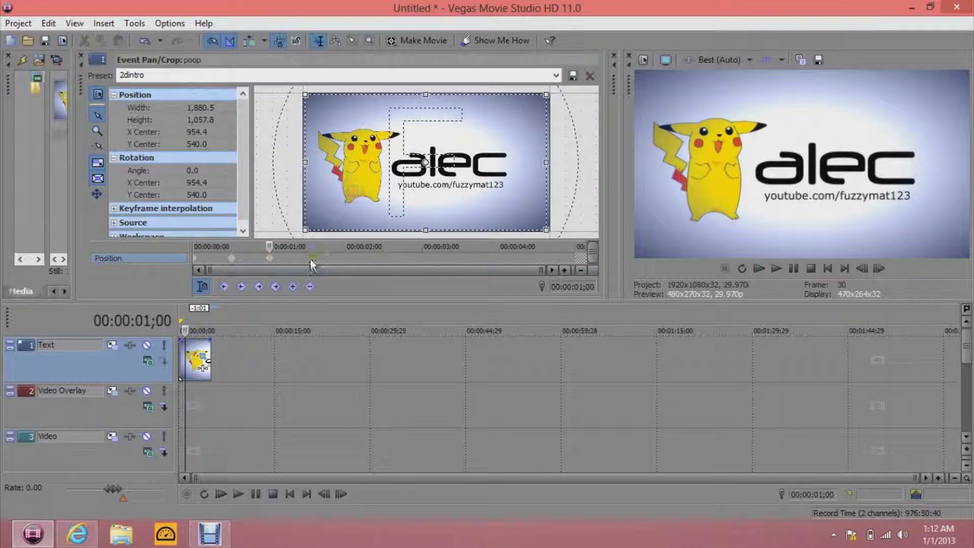
left_click(311, 259)
left_click_drag(354, 203, 355, 203)
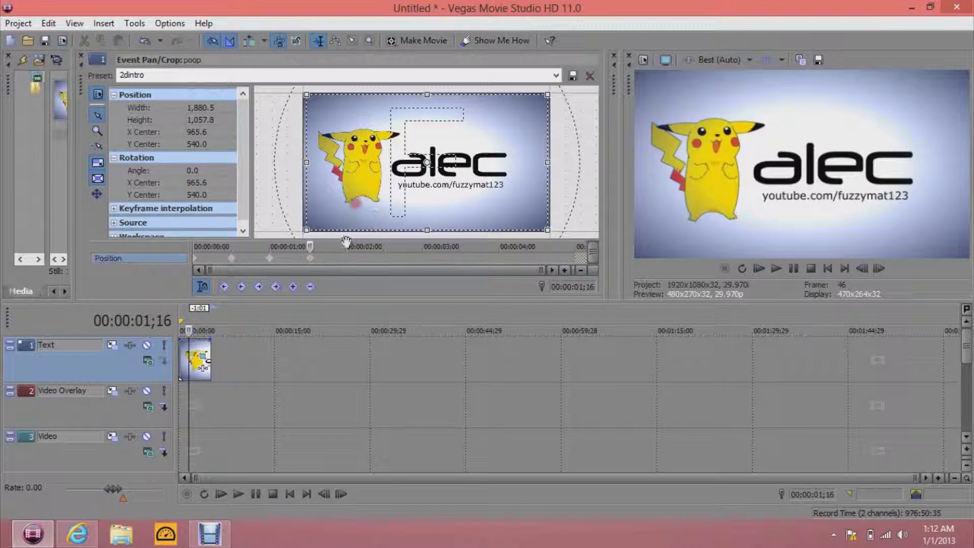
left_click(350, 258)
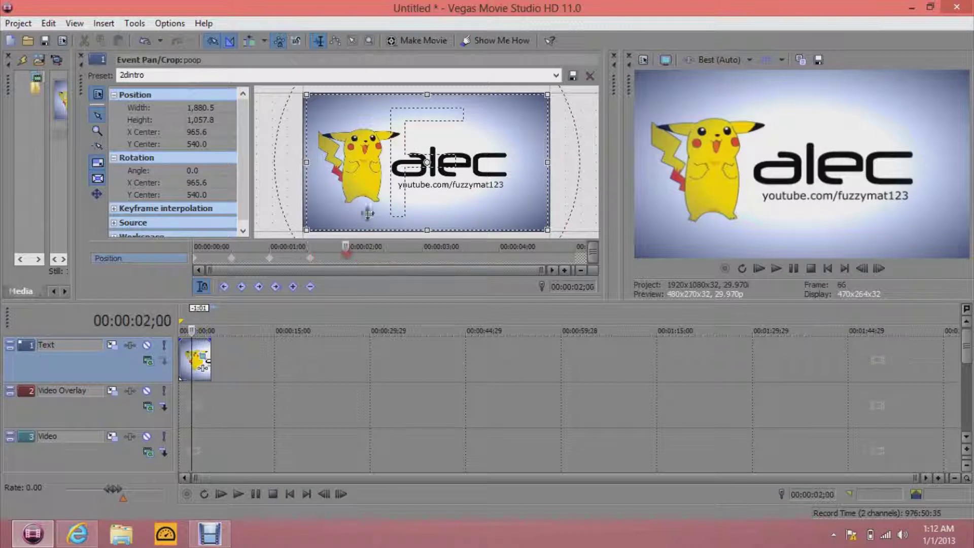
left_click_drag(369, 207, 367, 207)
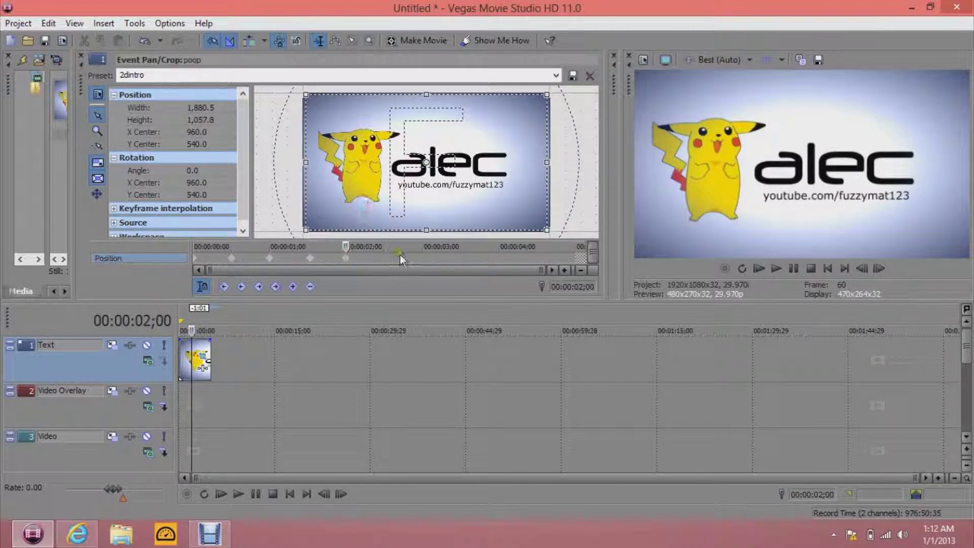
Add keyframes at 2;15, 3;00, 3;16, 4;00 and 4;15 (X 976.7, Y 534.4, X 960.0, X 954.4).
left_click(384, 258)
left_click_drag(392, 211, 393, 212)
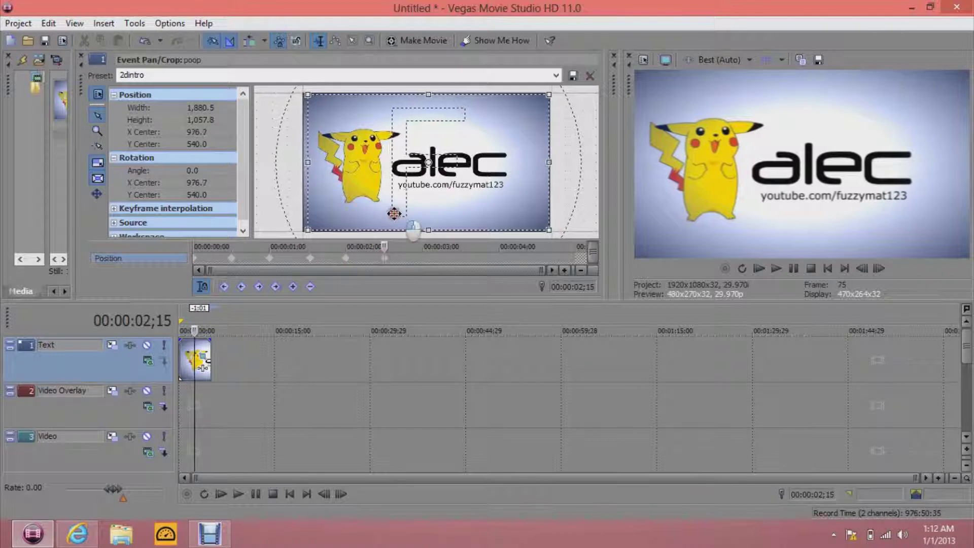
left_click(422, 257)
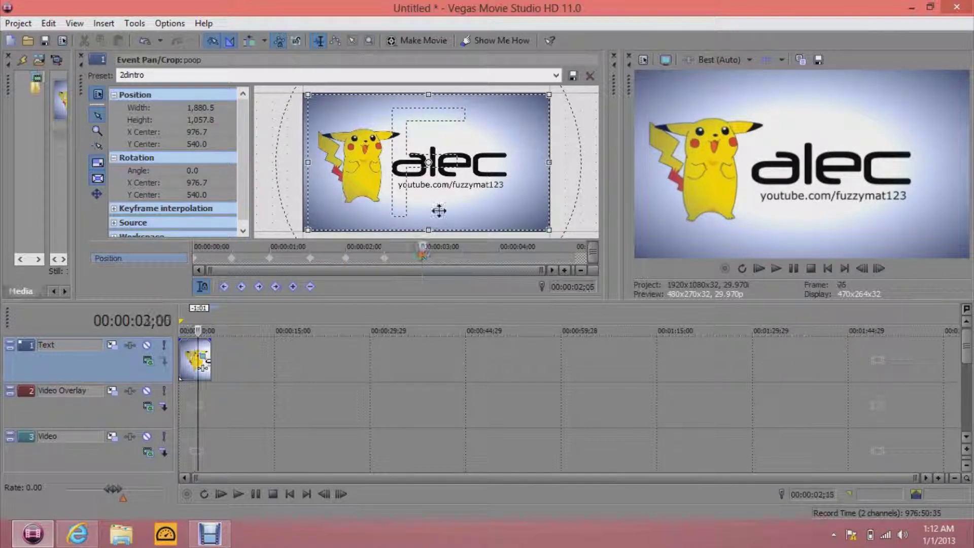
left_click_drag(438, 211, 439, 209)
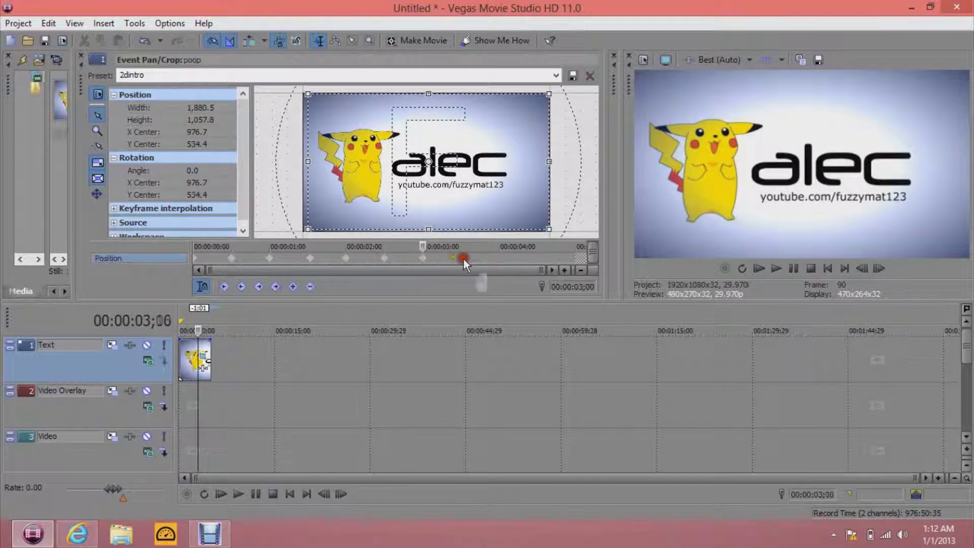
left_click(462, 257)
left_click_drag(463, 215, 461, 215)
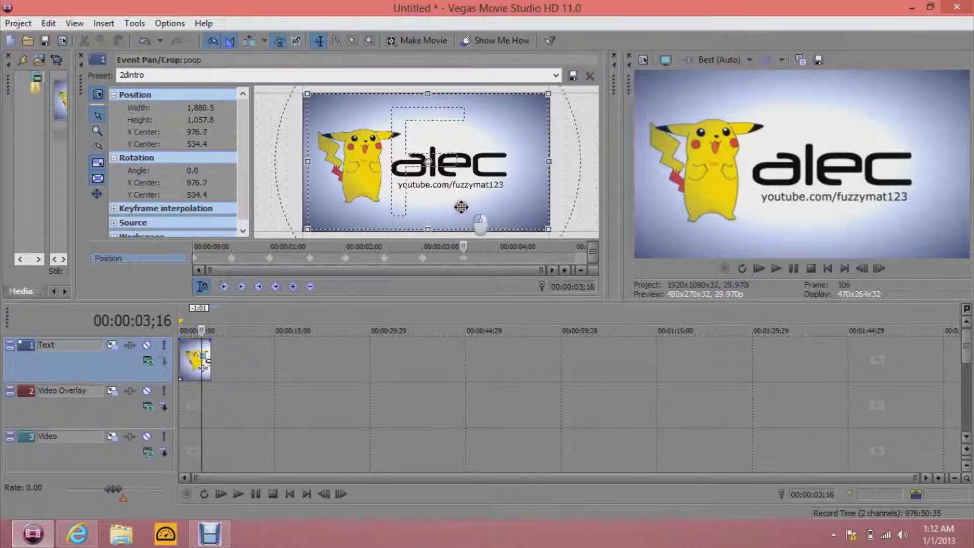
left_click(499, 258)
left_click_drag(480, 216, 478, 217)
left_click(536, 256)
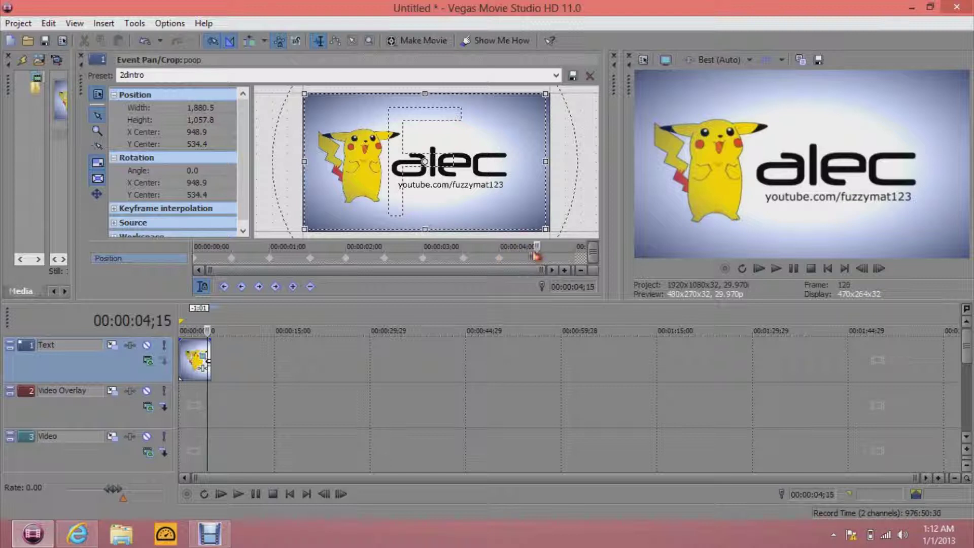
left_click_drag(501, 198, 502, 198)
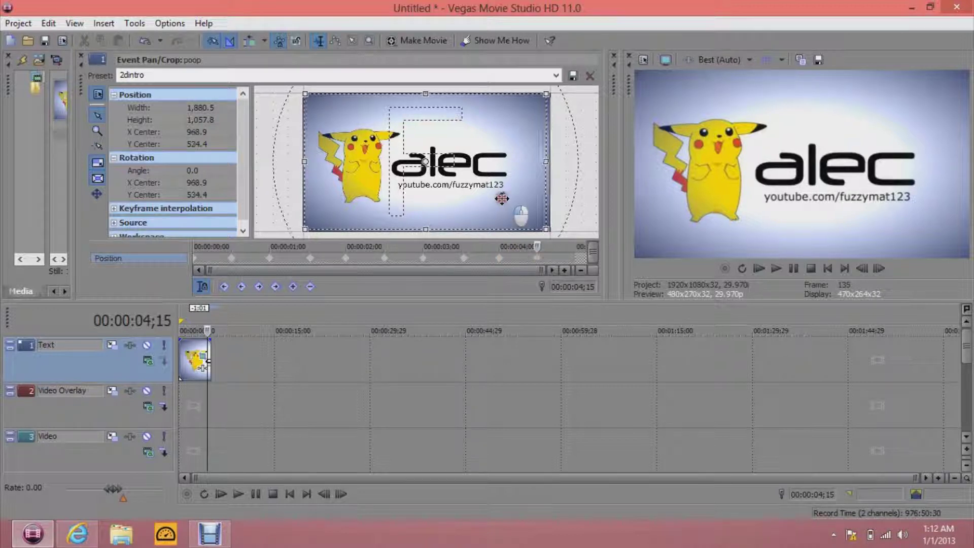
Reapply the 2dintro preset at the event's end, close Pan/Crop and return to the project start.
left_click(577, 262)
right_click(486, 188)
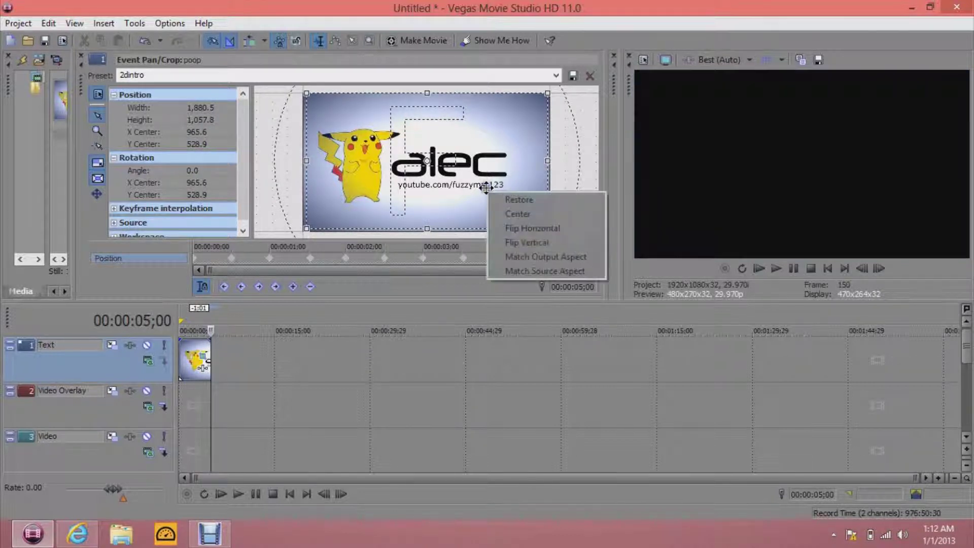
left_click(556, 75)
left_click(556, 75)
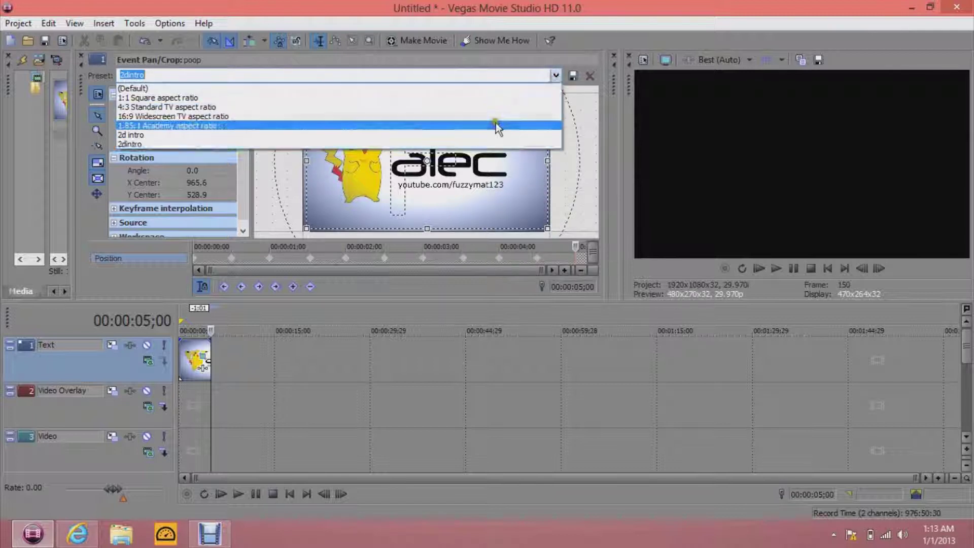
left_click(472, 145)
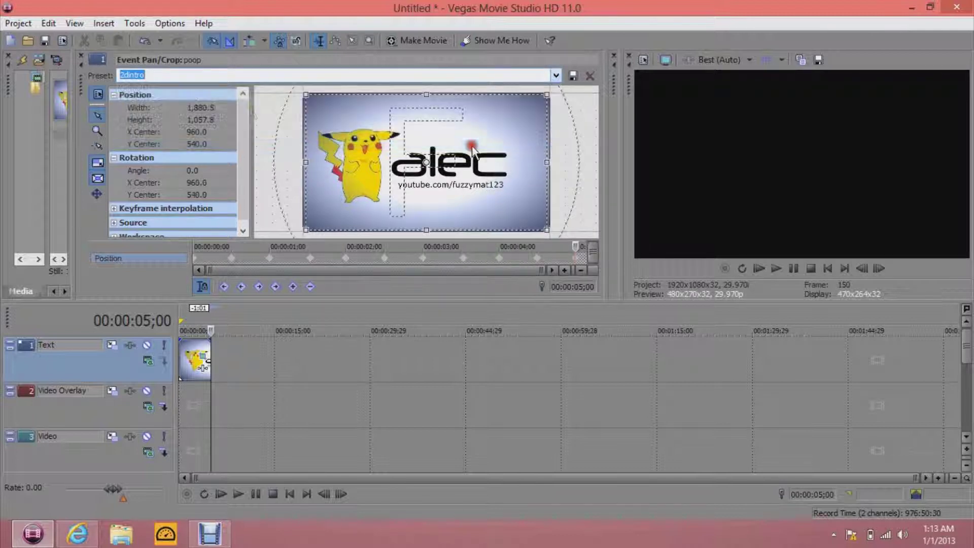
left_click(80, 56)
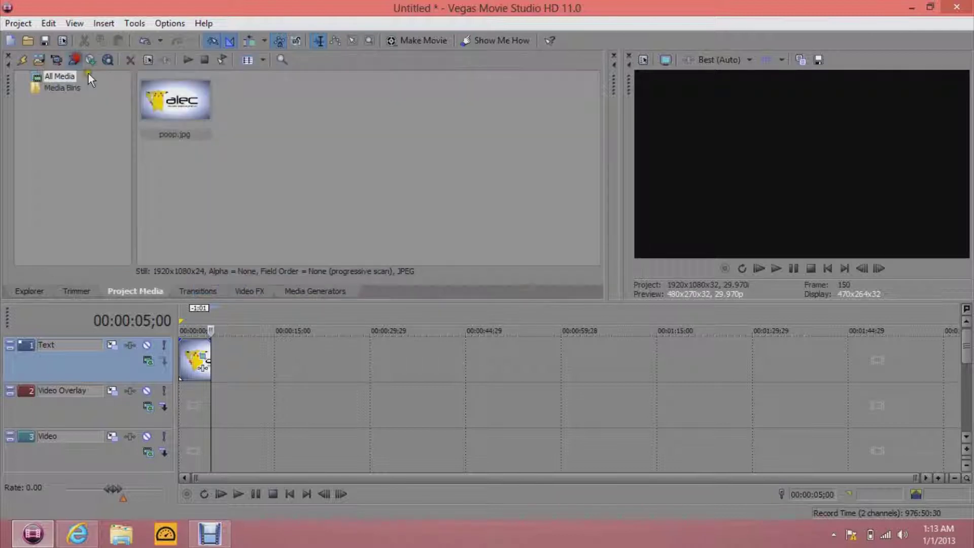
left_click(285, 490)
key("space")
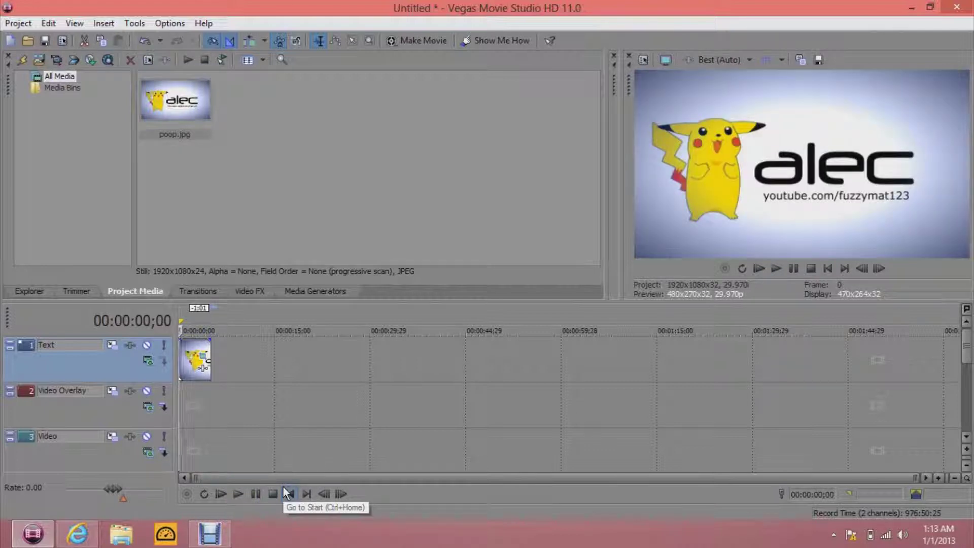
left_click(8, 27)
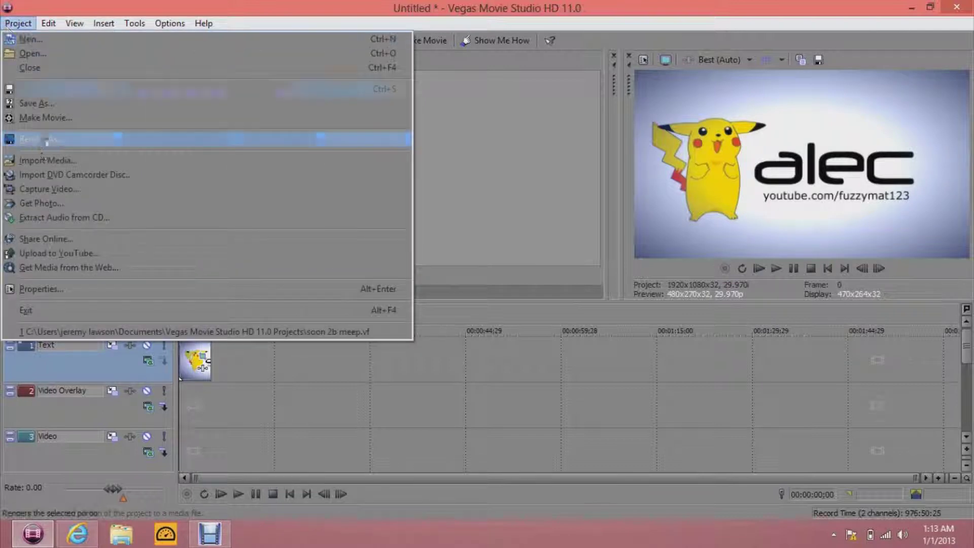
left_click(135, 23)
left_click(392, 162)
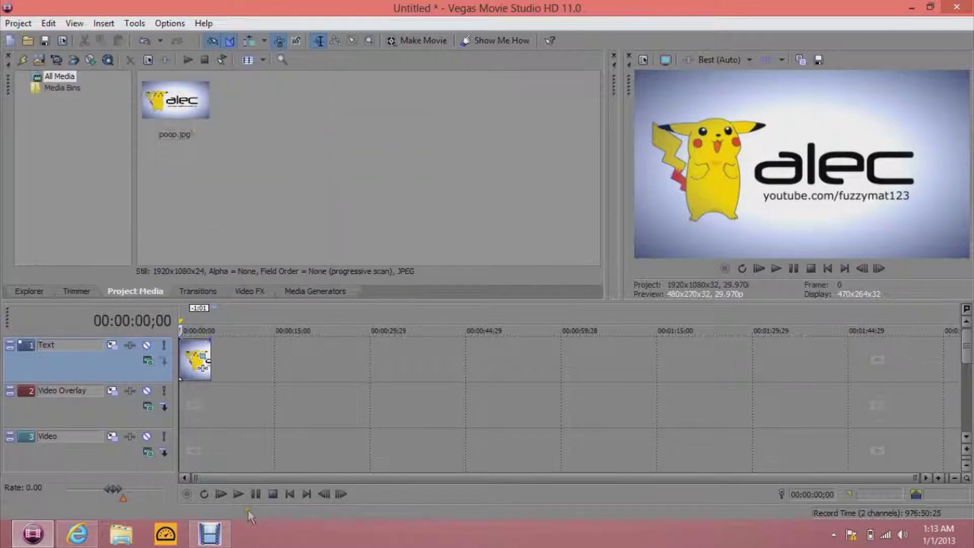
left_click(293, 494)
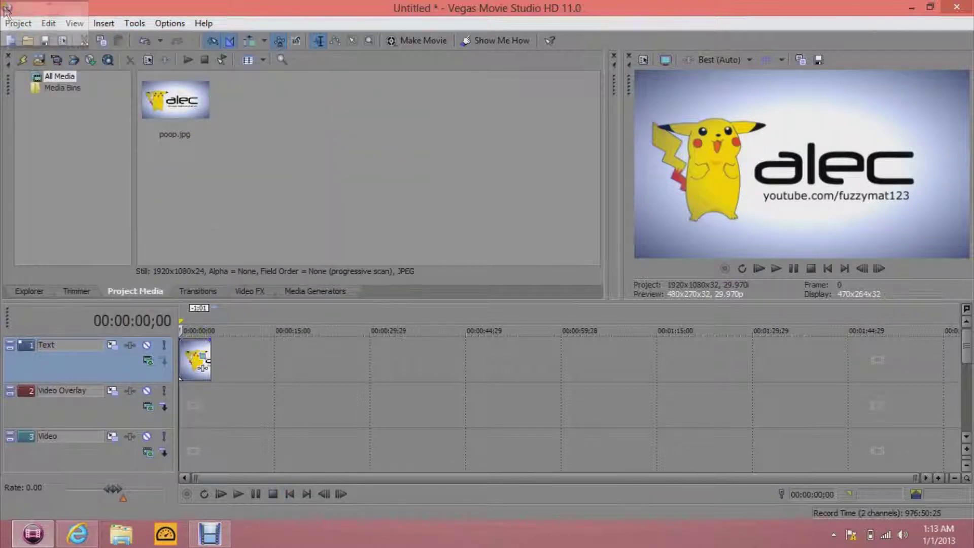
mouse_move(223, 543)
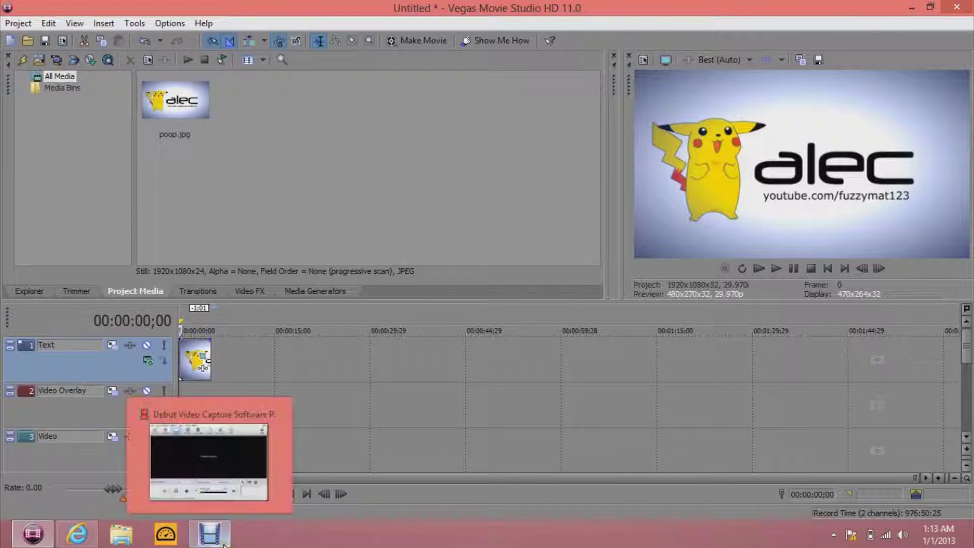